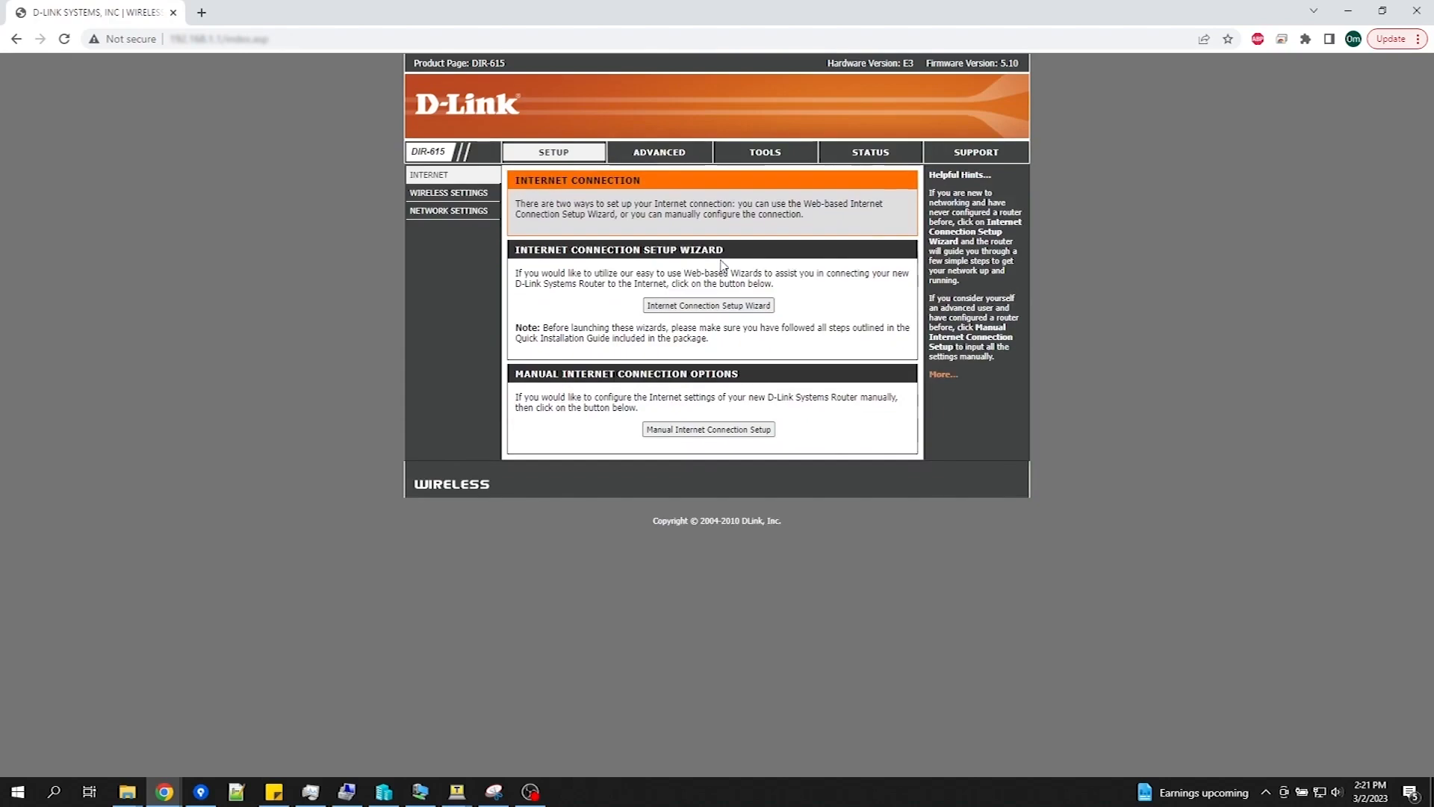
Step: Open NETWORK SETTINGS on the DIR-615 and scroll down to the DHCP reservation and client lists
click(464, 214)
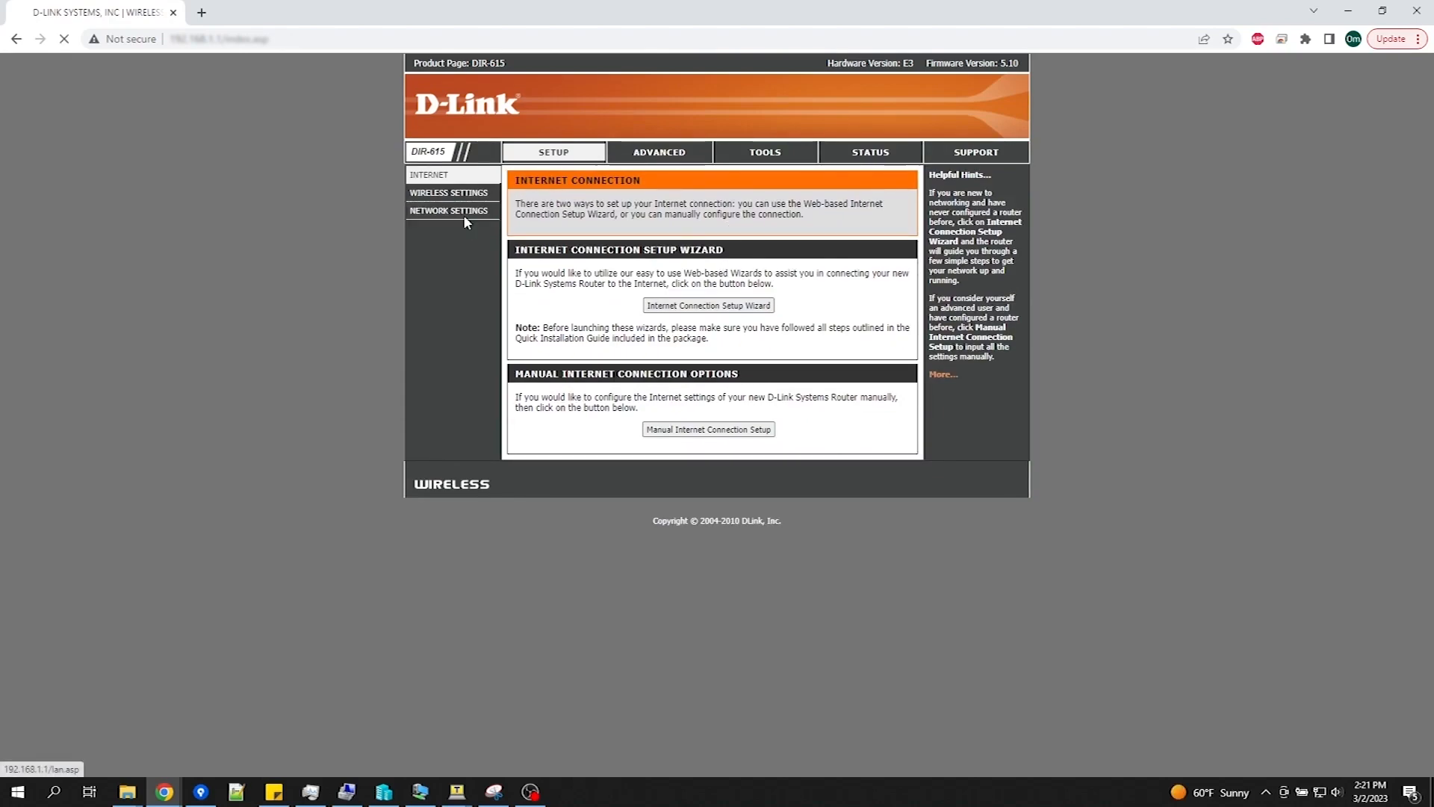
scroll(473, 221, down, 8)
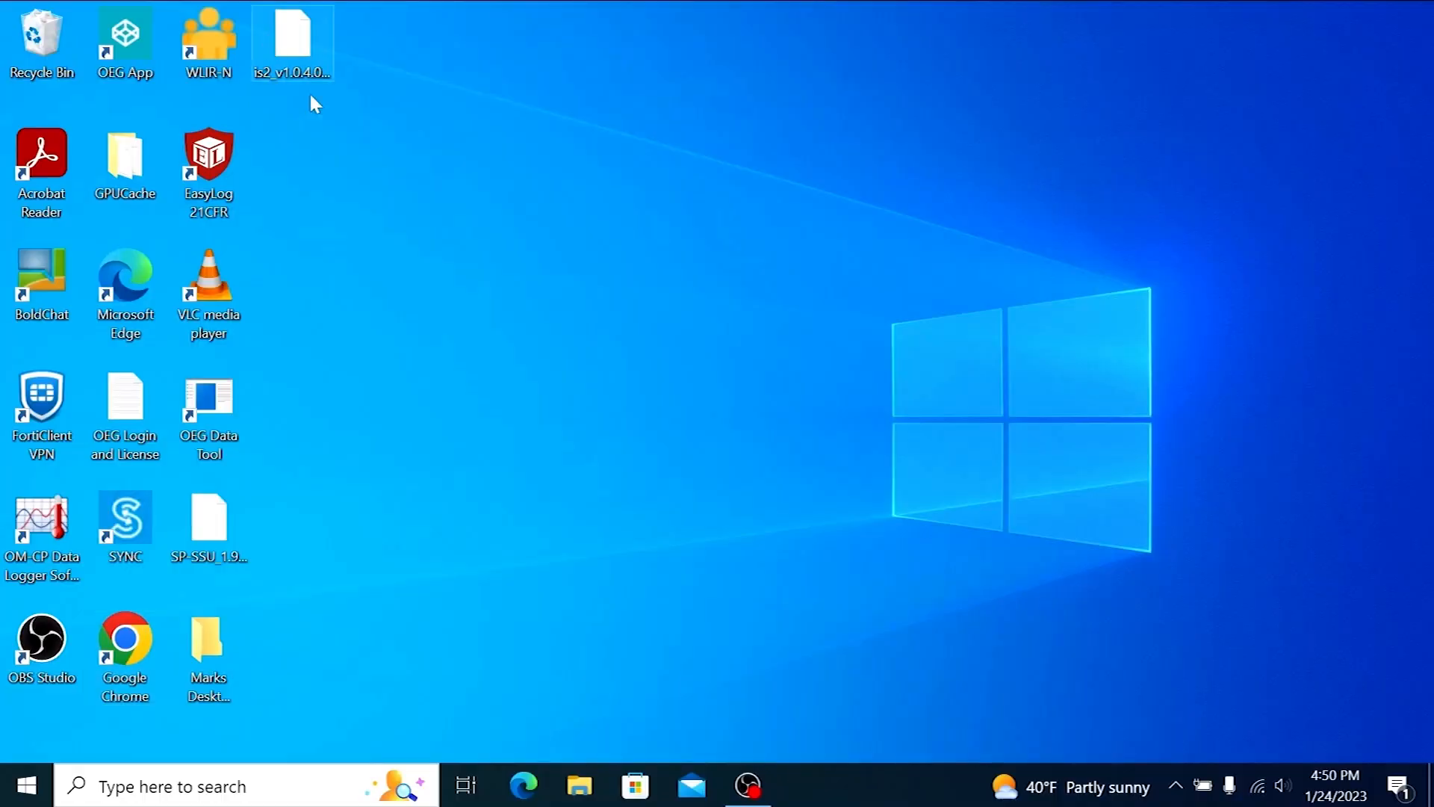
click(743, 784)
text(http://)
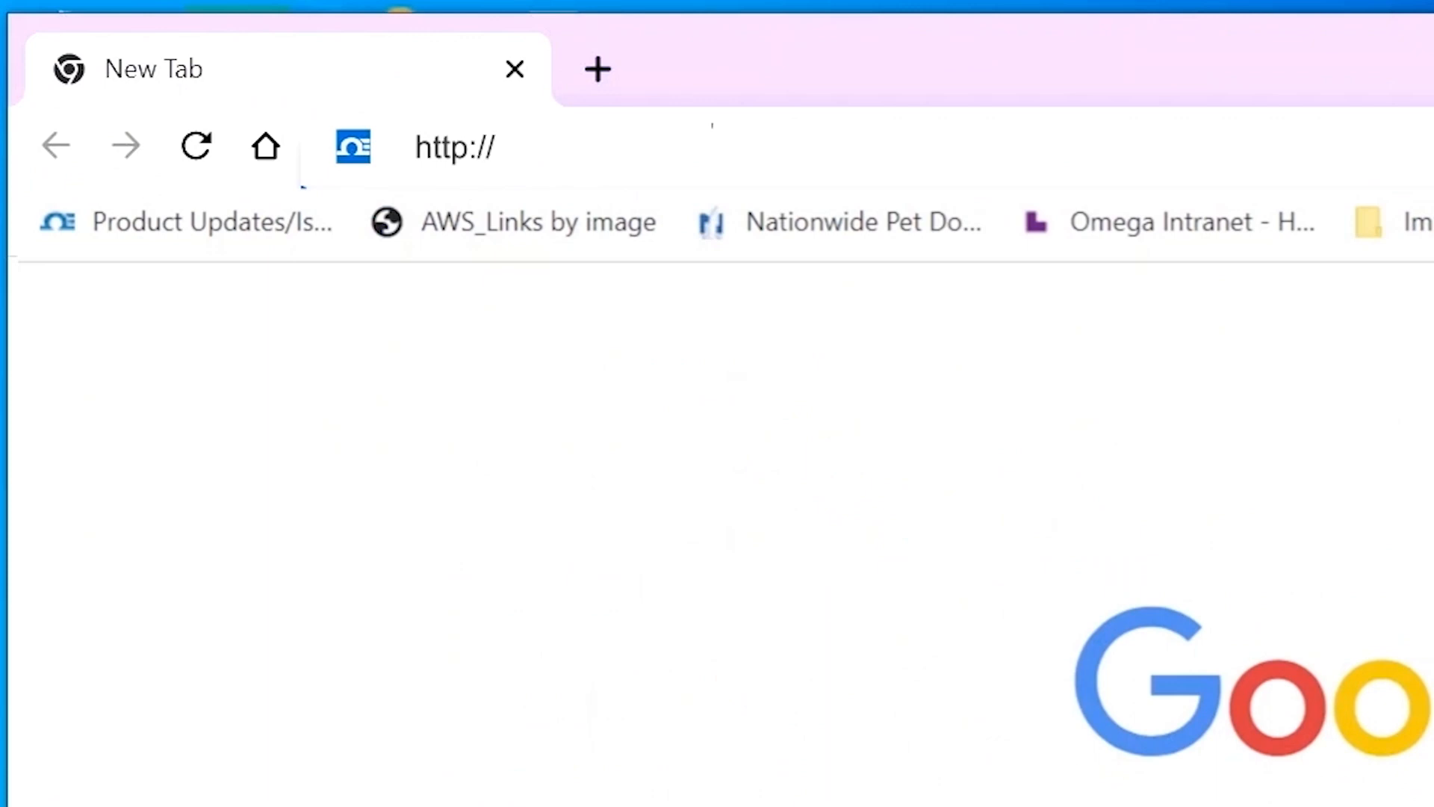
text(is2-omega****)
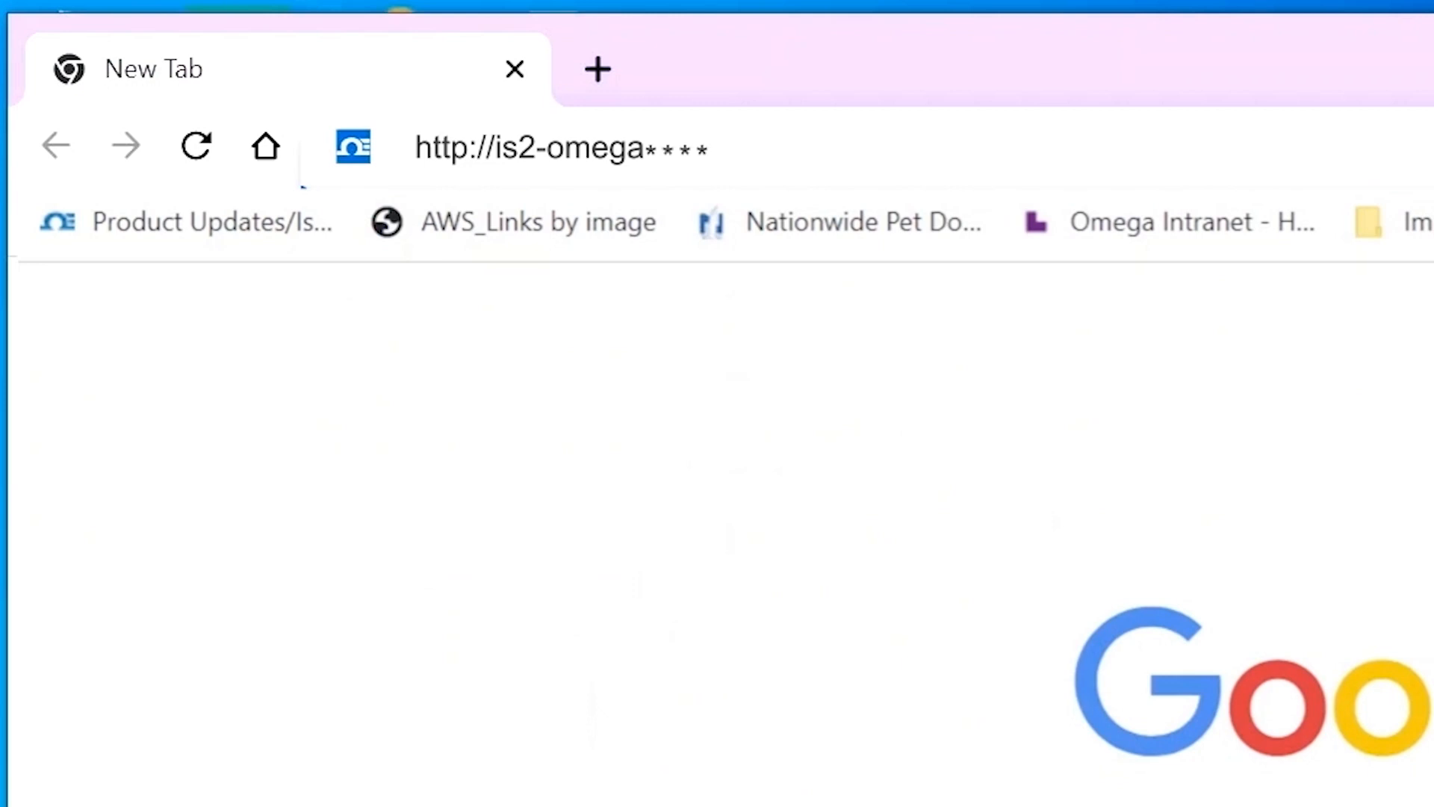
key(Return)
click(944, 393)
click(945, 451)
click(945, 453)
text(••••••••)
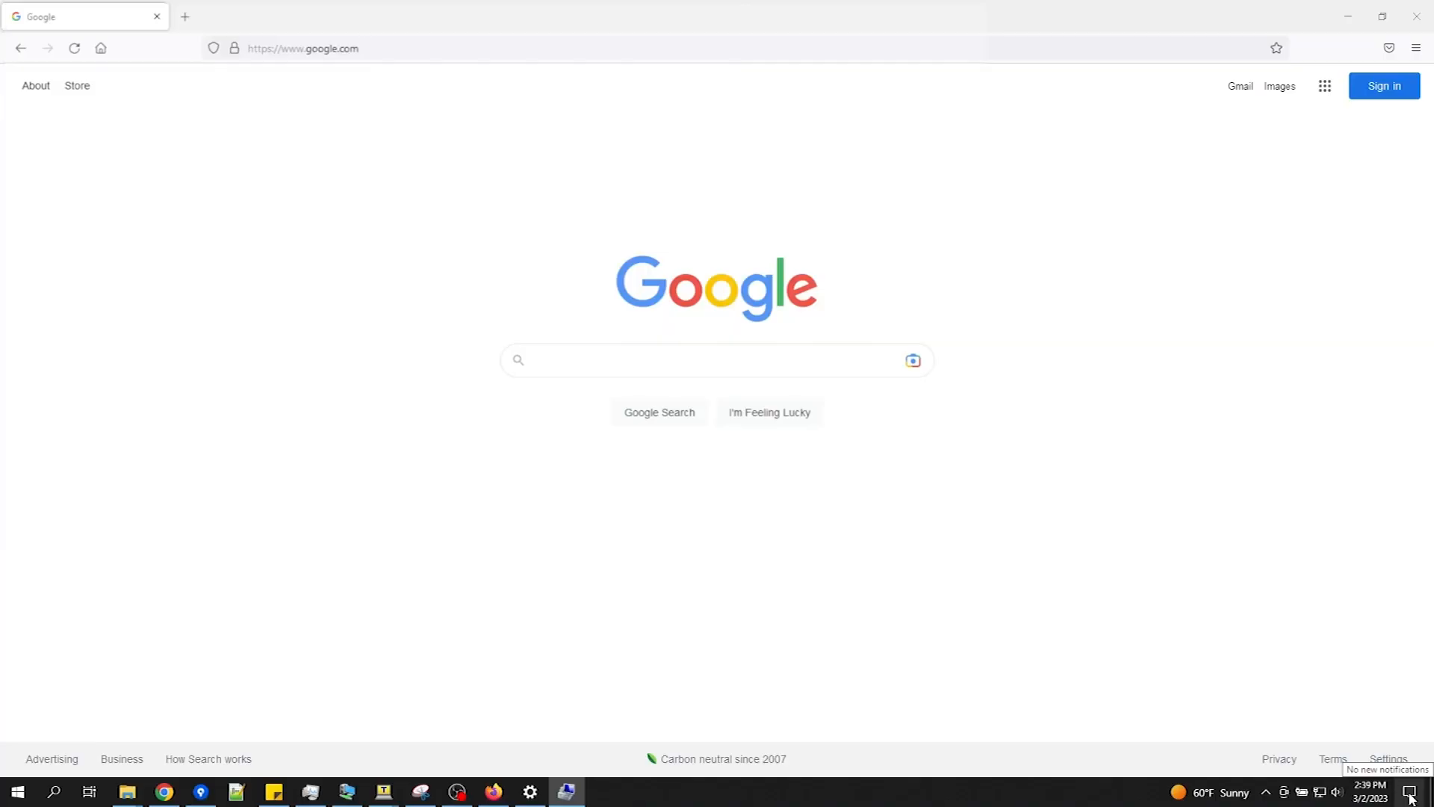
Step: Go to Network Connections and open the Ethernet 11 status window
click(1410, 793)
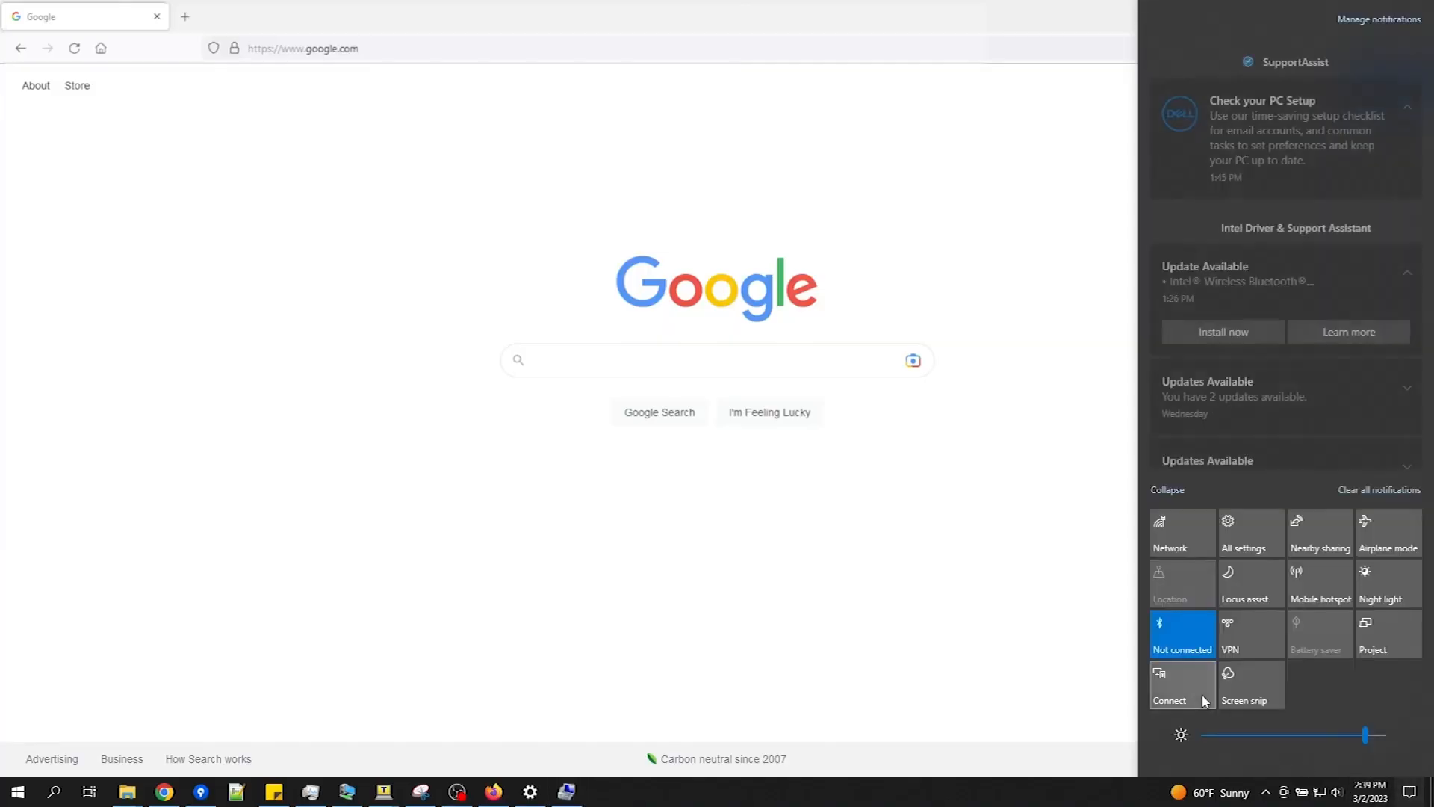
click(1179, 542)
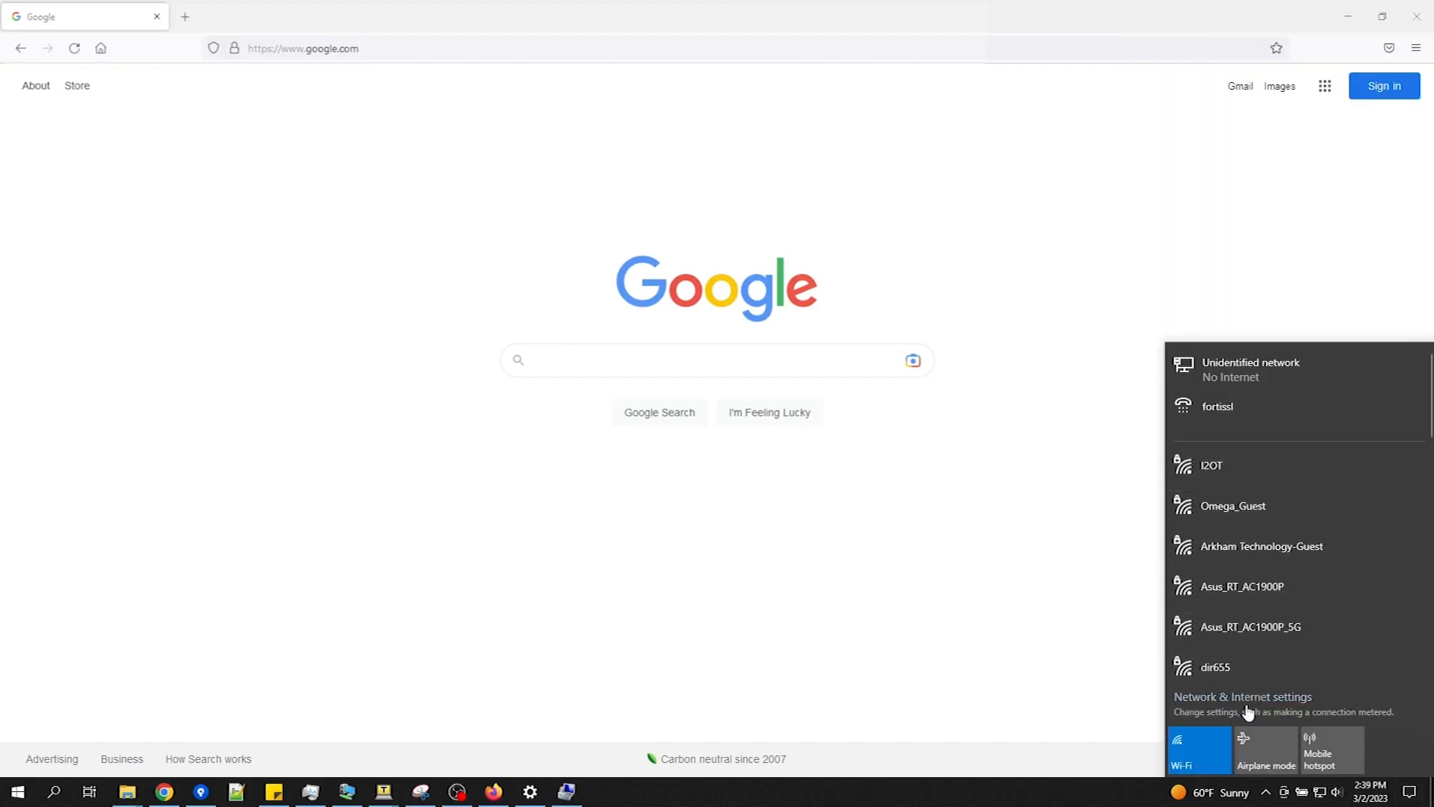
click(1248, 710)
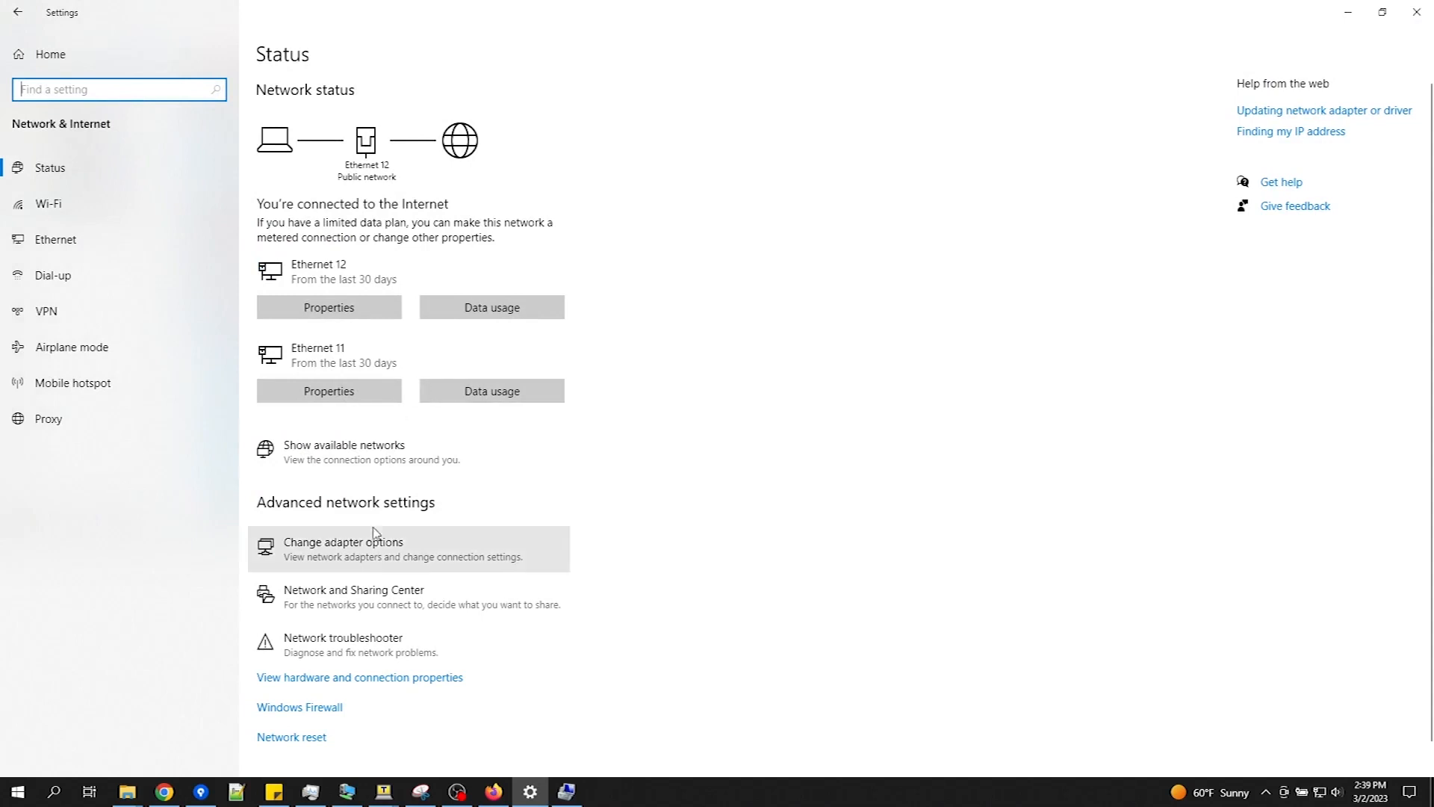
click(376, 554)
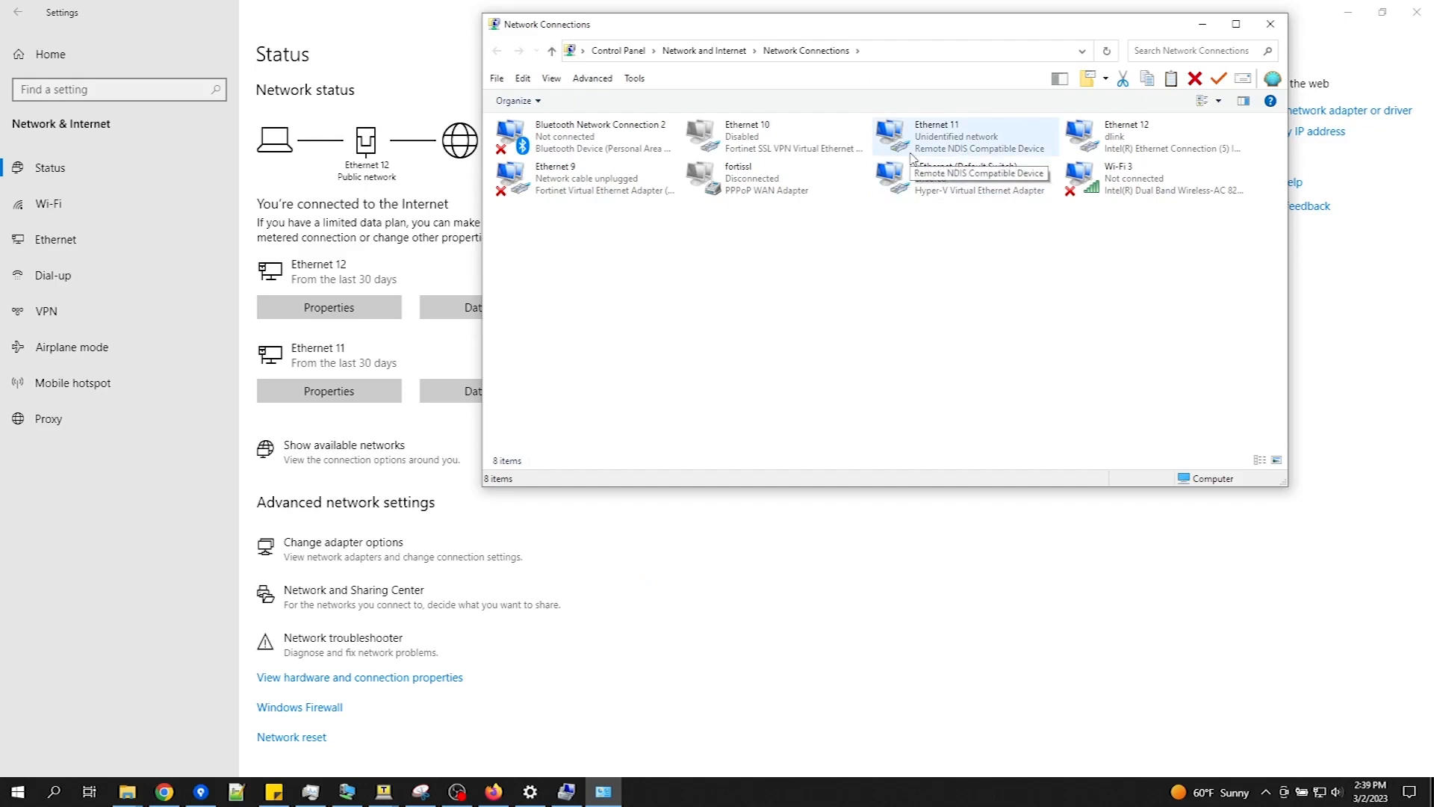
double_click(980, 145)
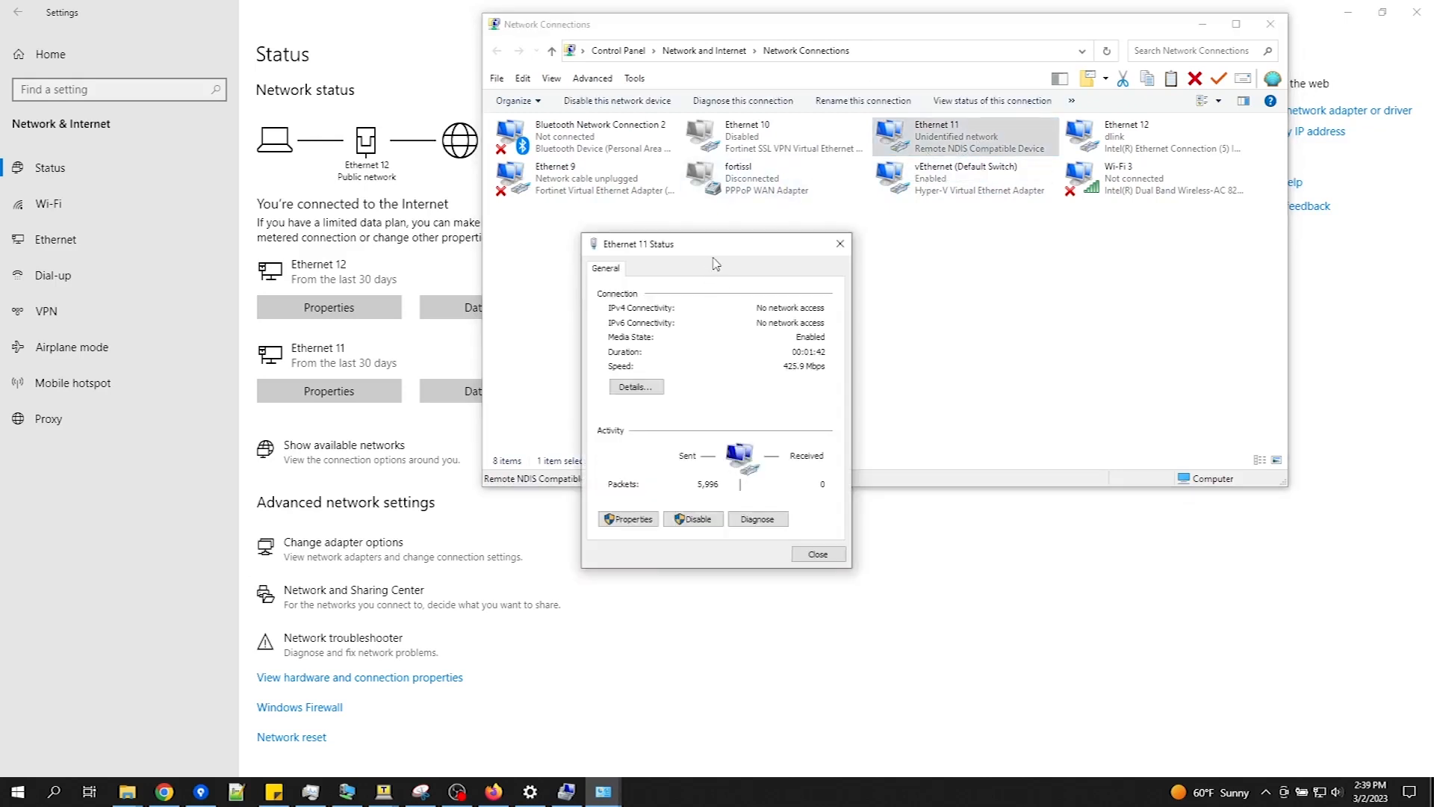
Step: Give Ethernet 11's IPv4 static address 192.168.3.50, mask 255.255.255.0, and close its dialogs
click(629, 521)
scroll(713, 404, down, 1)
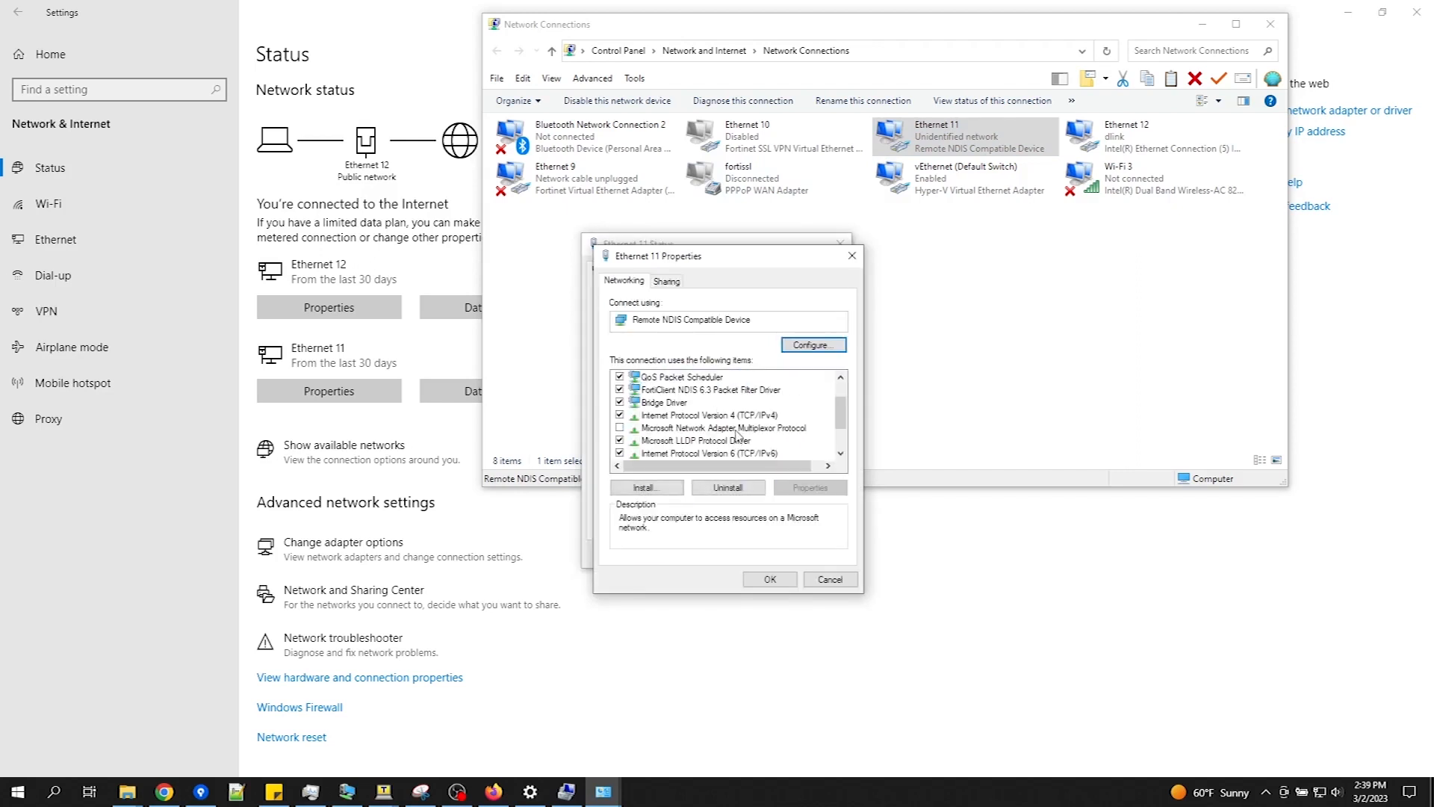
click(748, 416)
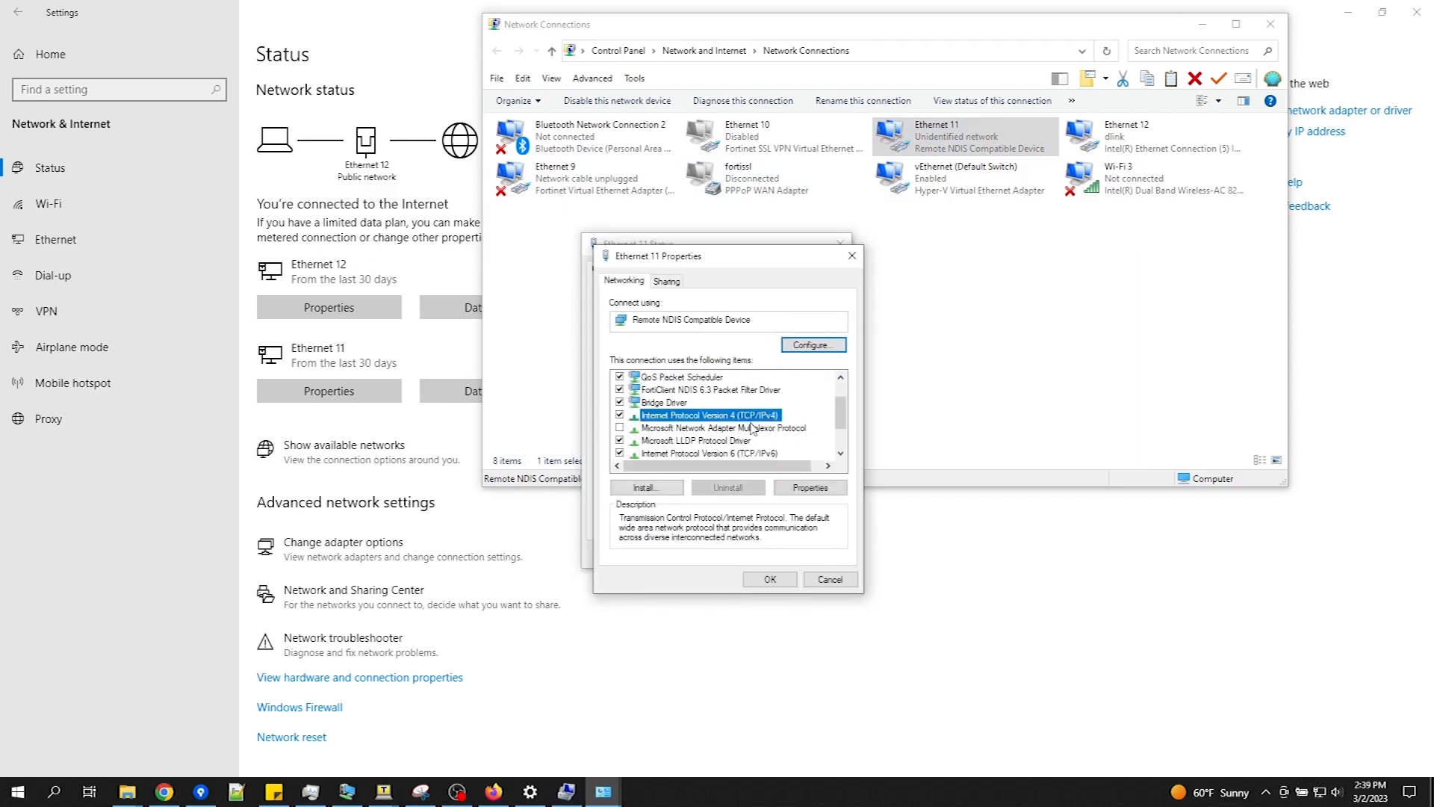
click(811, 487)
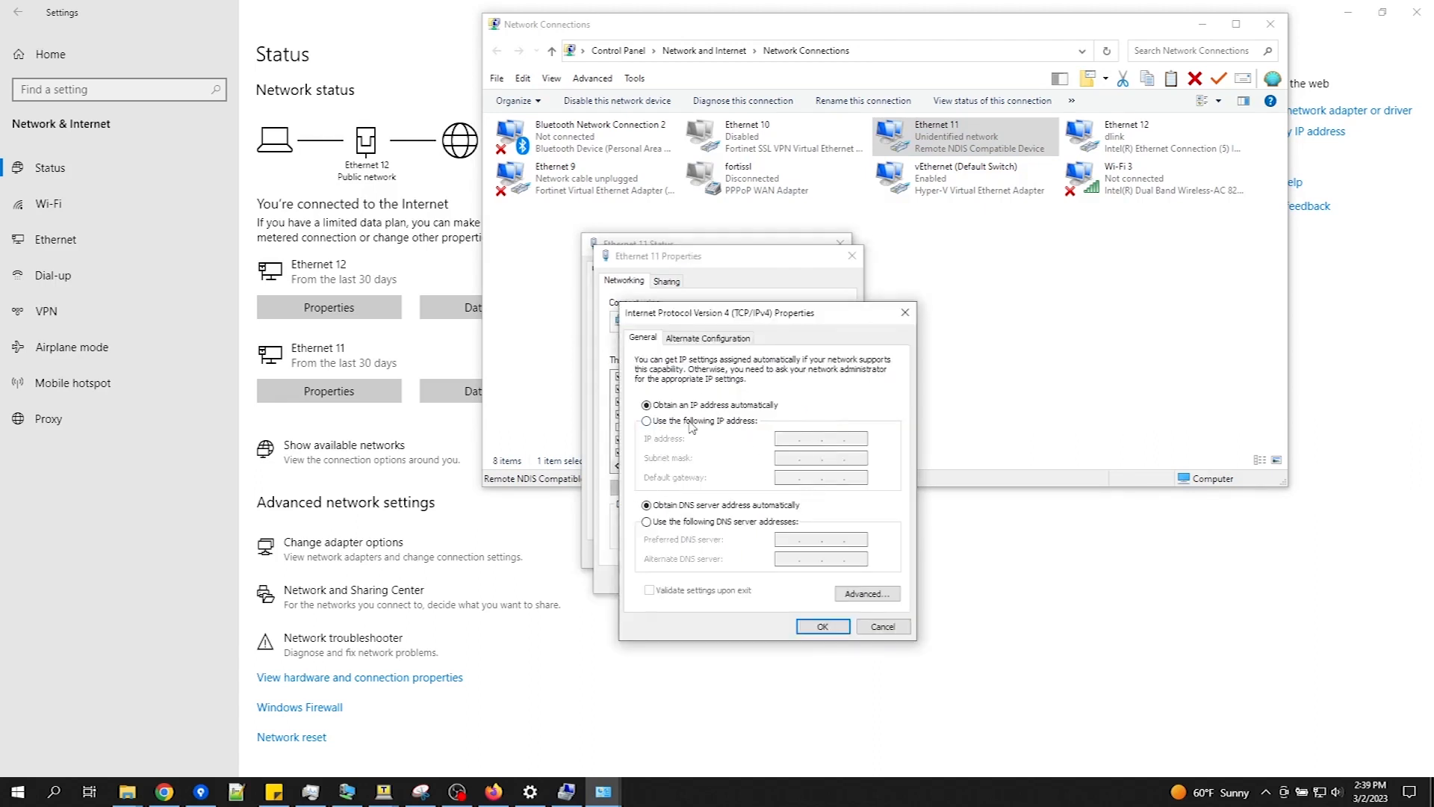
click(647, 421)
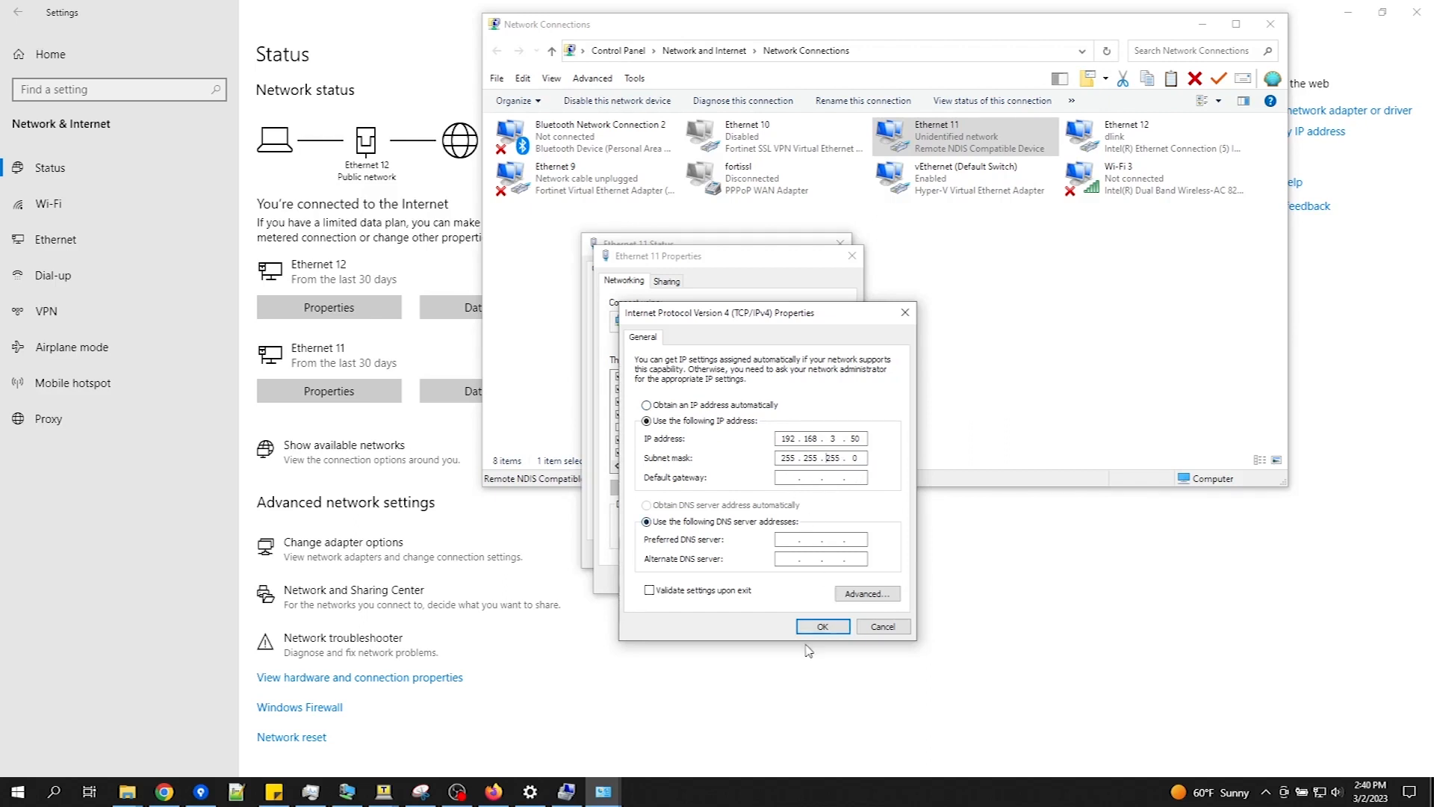
click(824, 627)
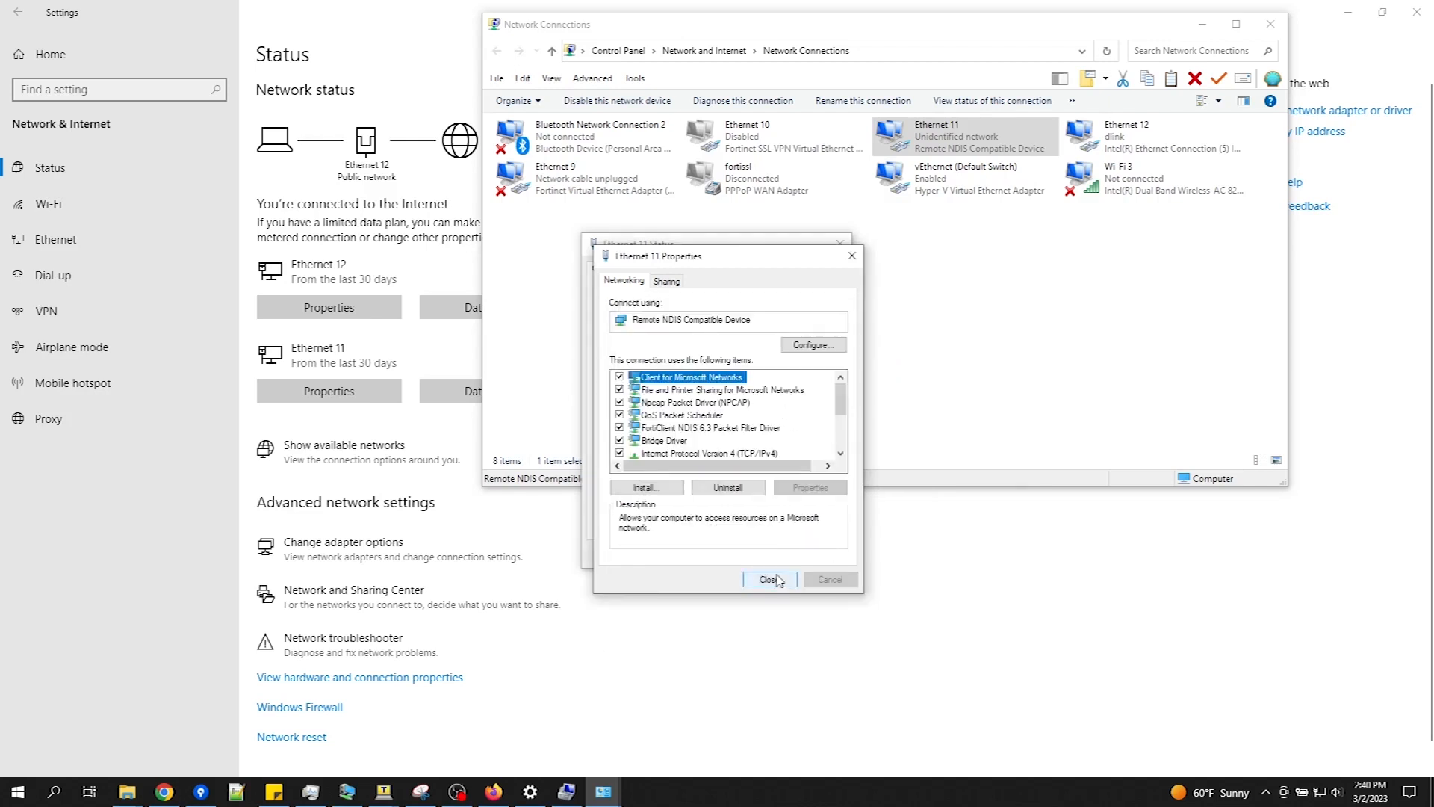
click(770, 580)
click(817, 555)
click(814, 270)
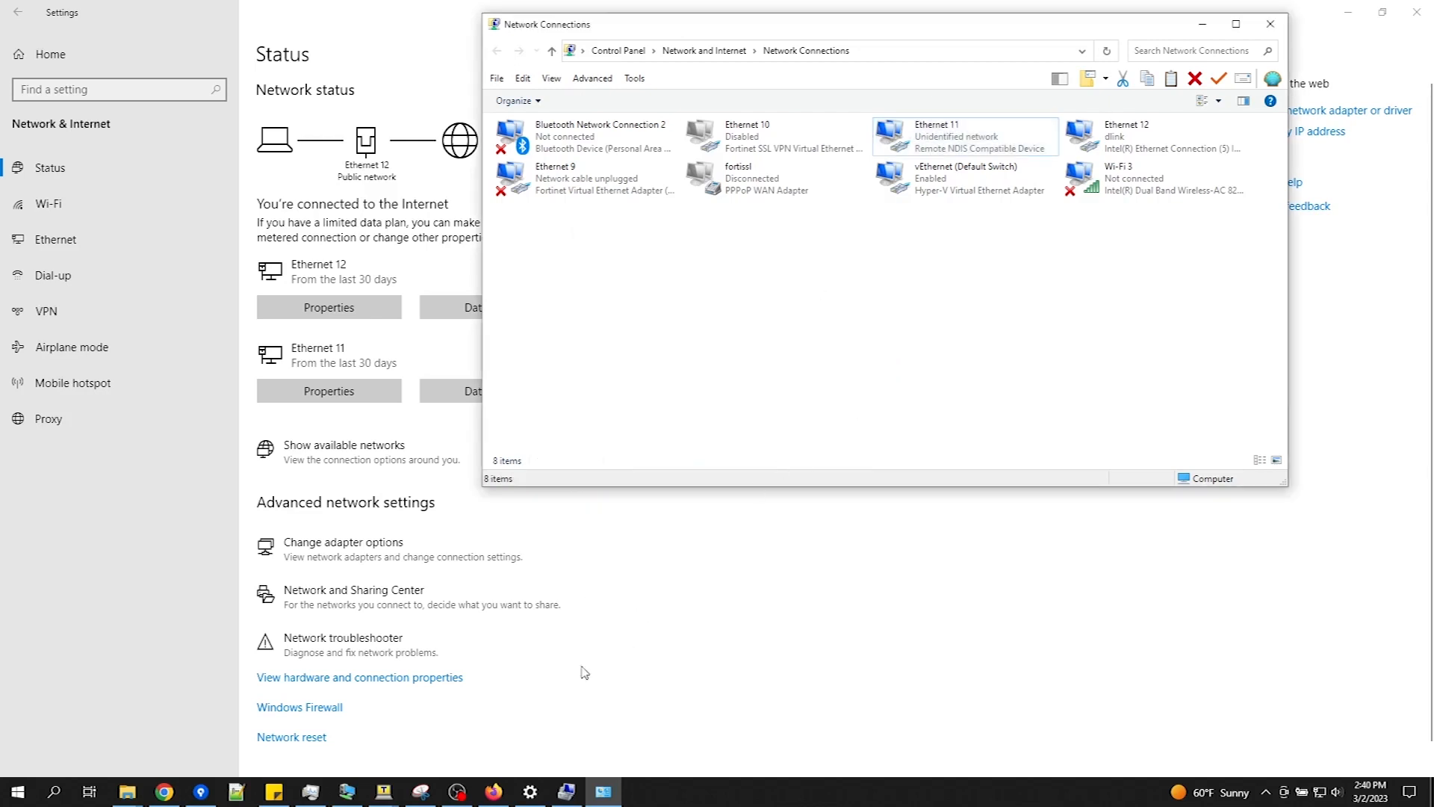
click(493, 792)
Step: Load 192.168.3.200 in Firefox and log in with the saved user name and password
click(401, 51)
text(19)
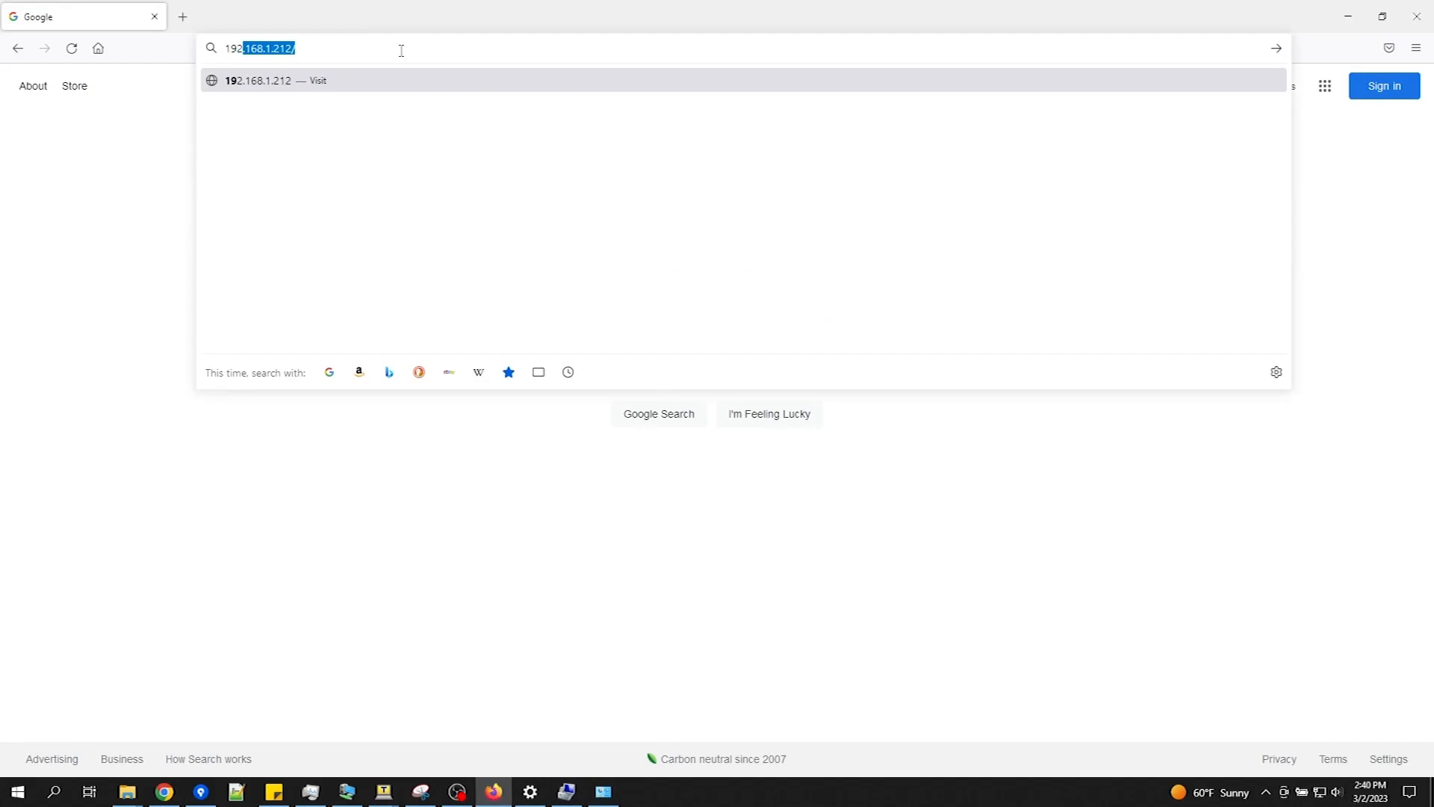
text(2.168.3.2)
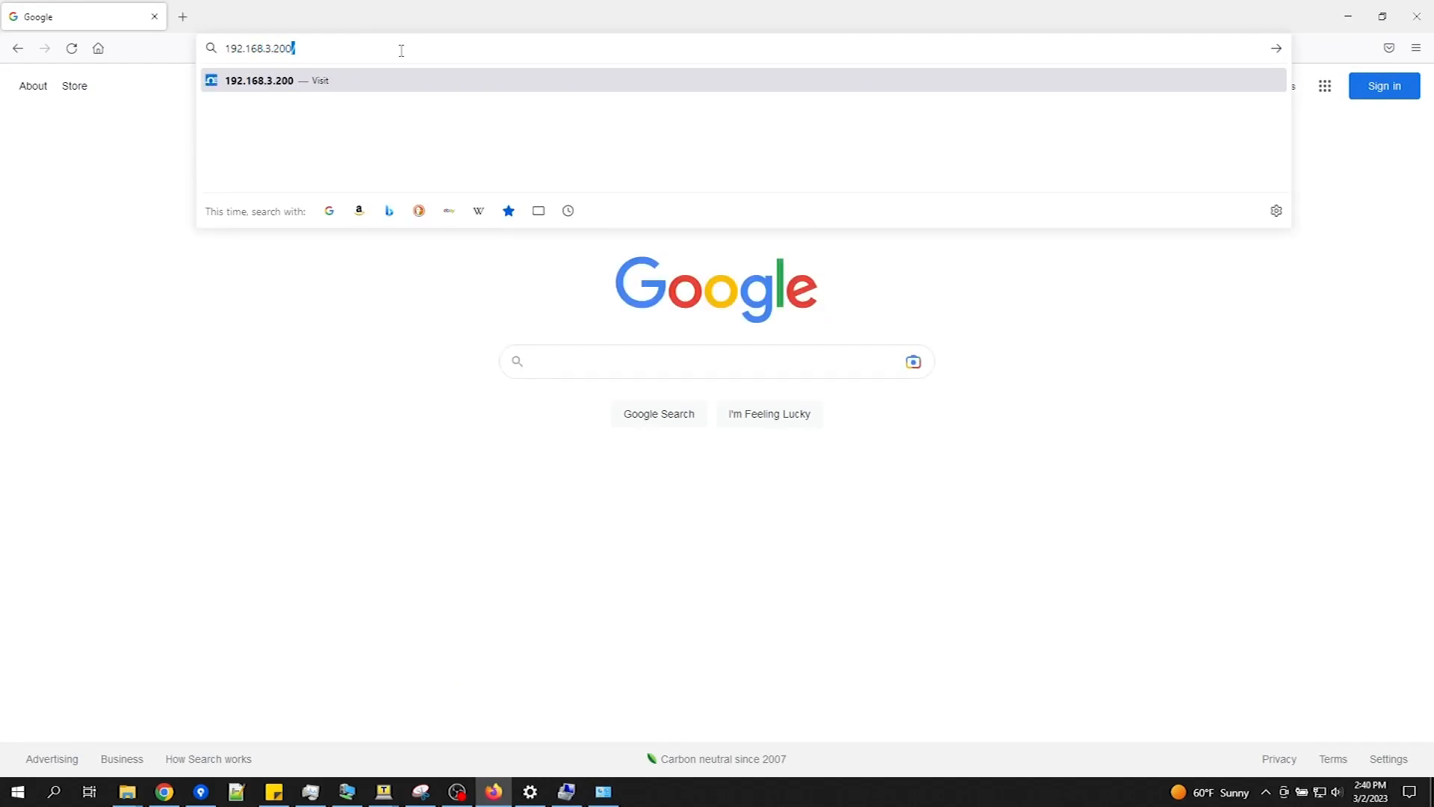
text(00)
key(Return)
click(851, 379)
click(826, 401)
click(830, 424)
text(admi)
key(Return)
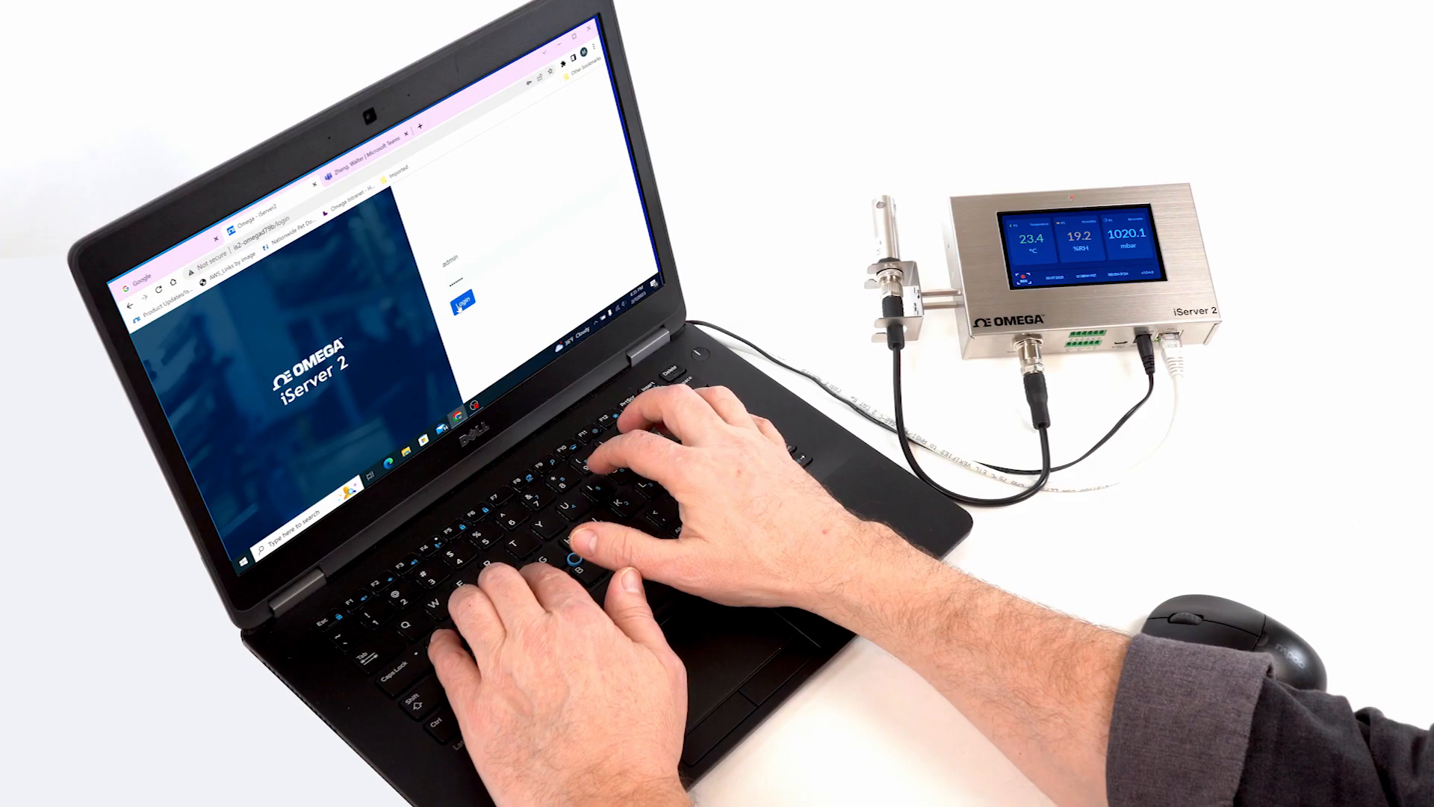
Step: Submit the login, then start entering 10.22.90.200 as a new web address
key(Return)
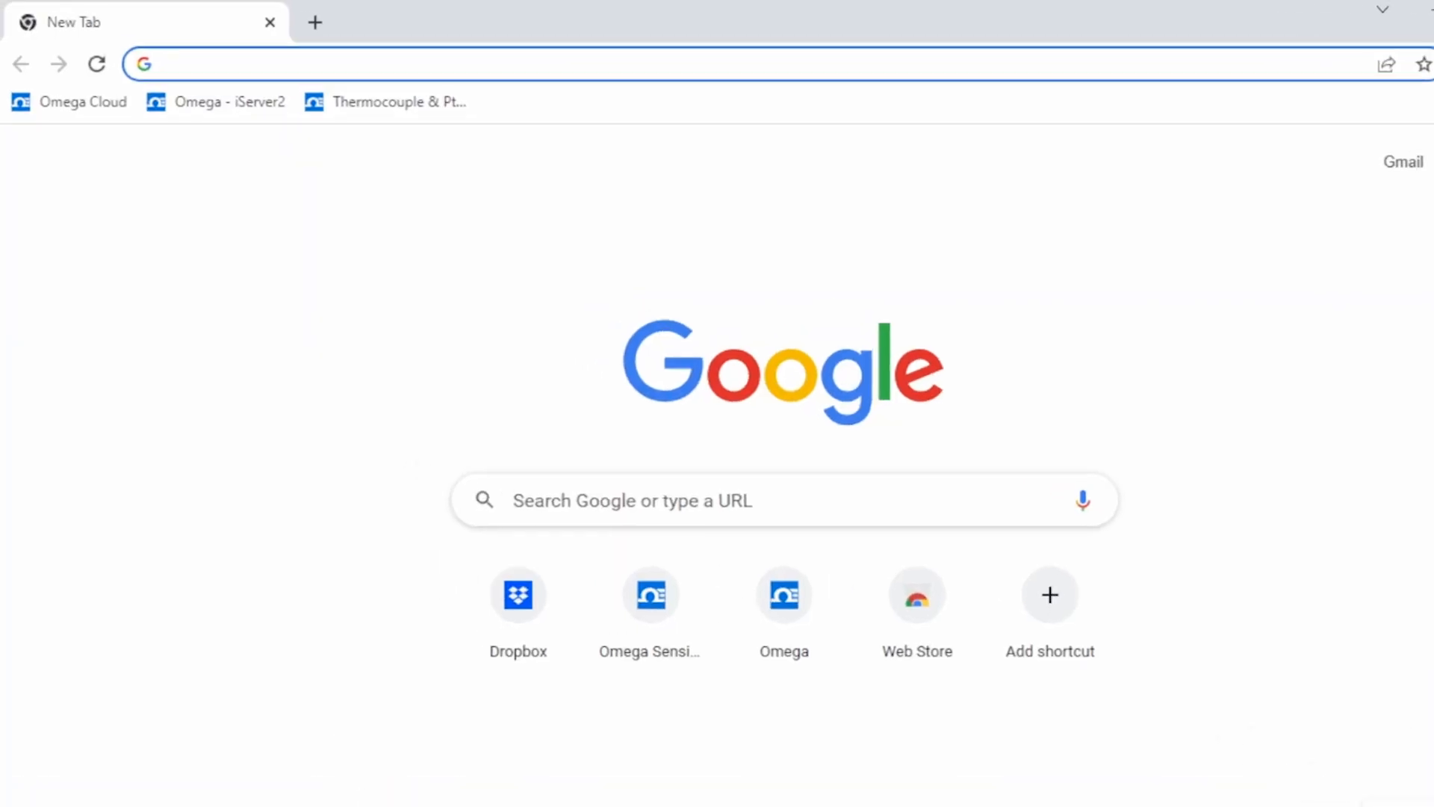
text(10.22.90.200)
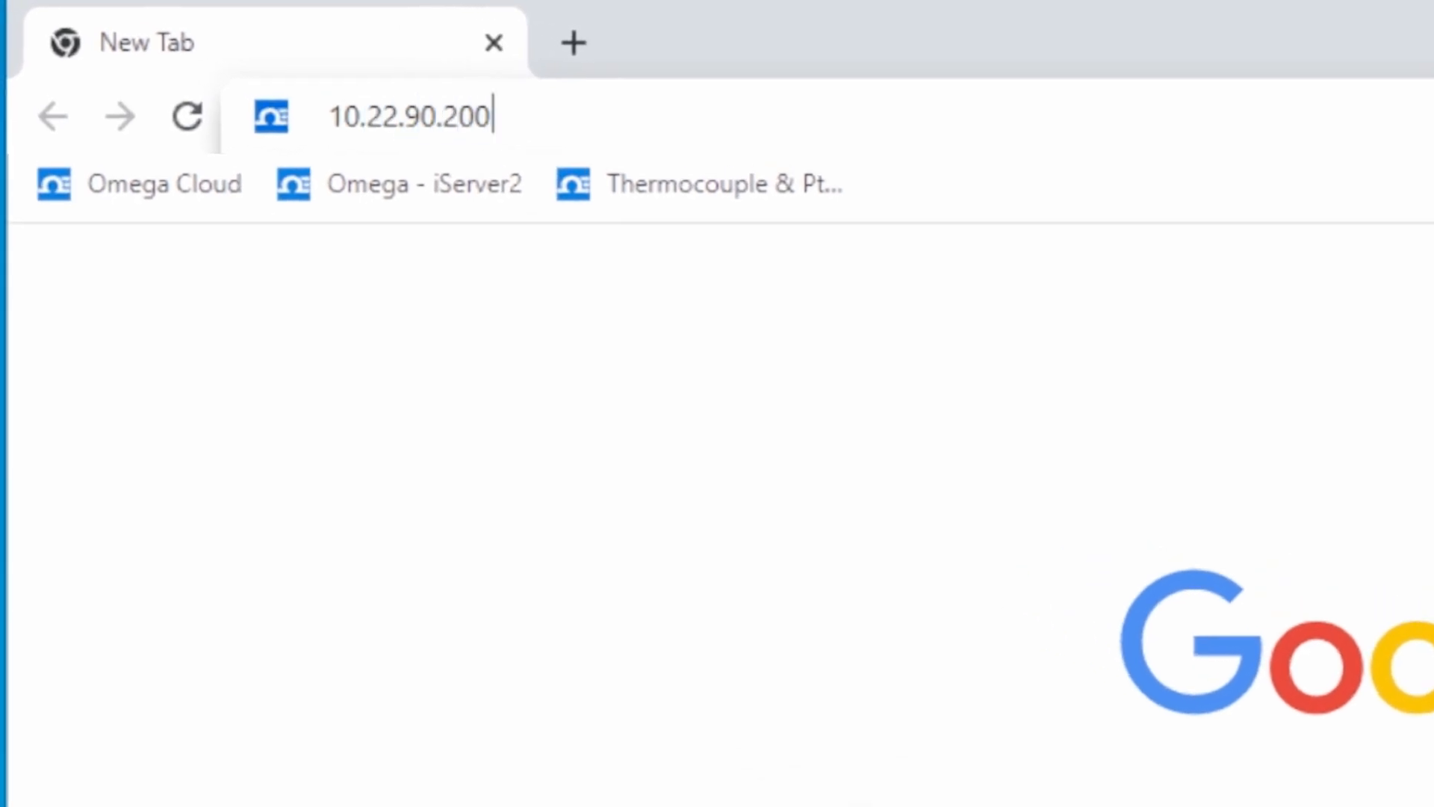
Step: Load 10.22.90.200 and sign in with the saved user name and default password
key(Return)
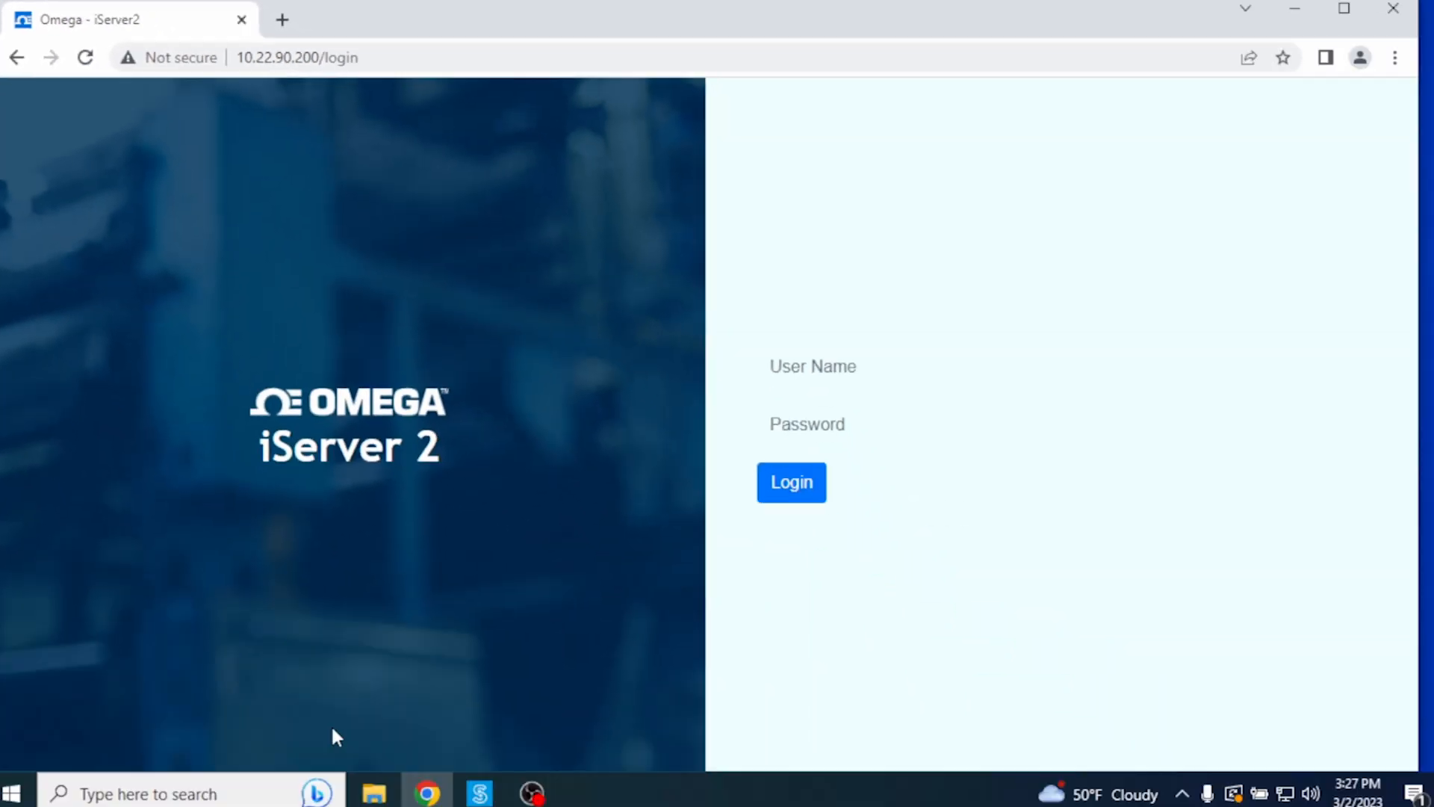
click(997, 373)
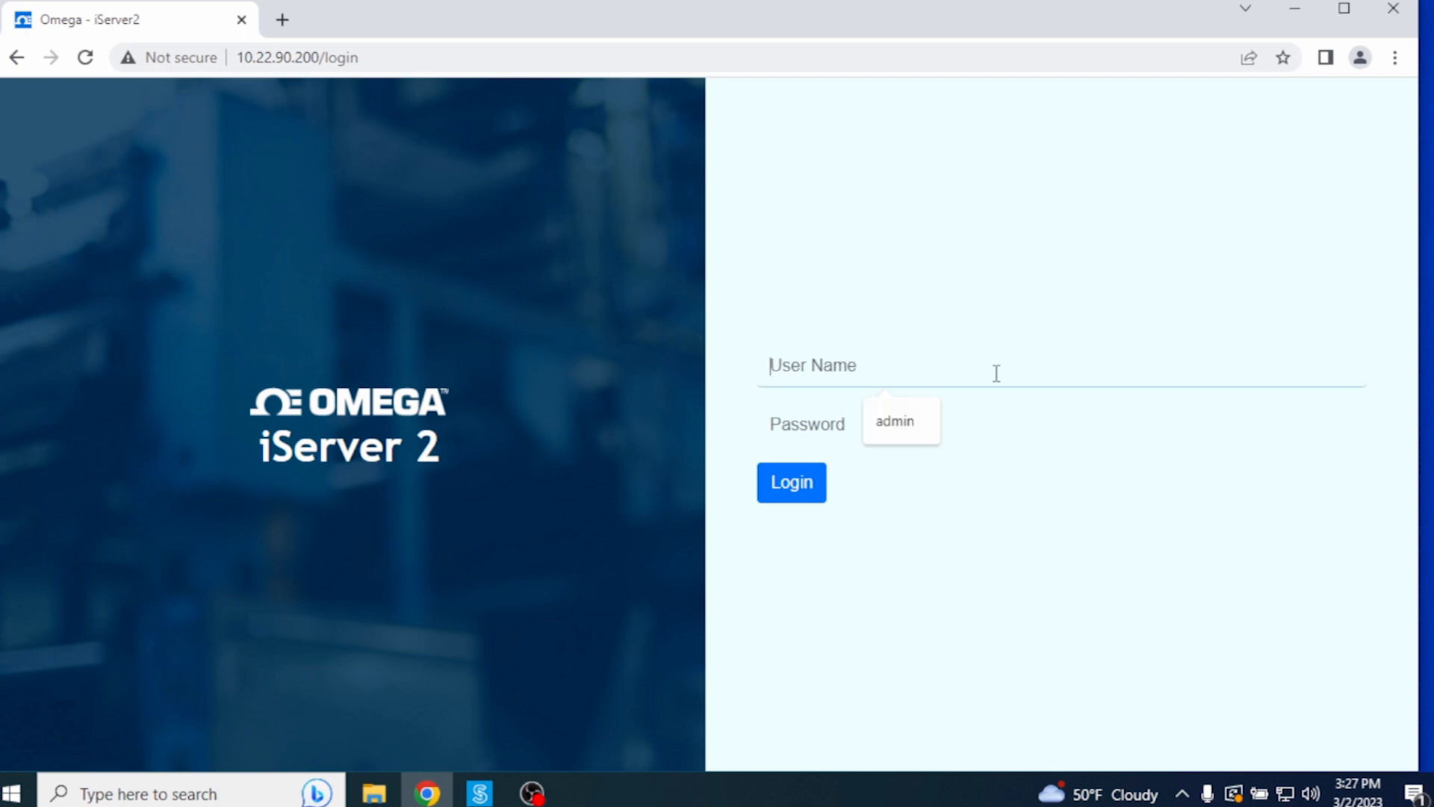
click(911, 424)
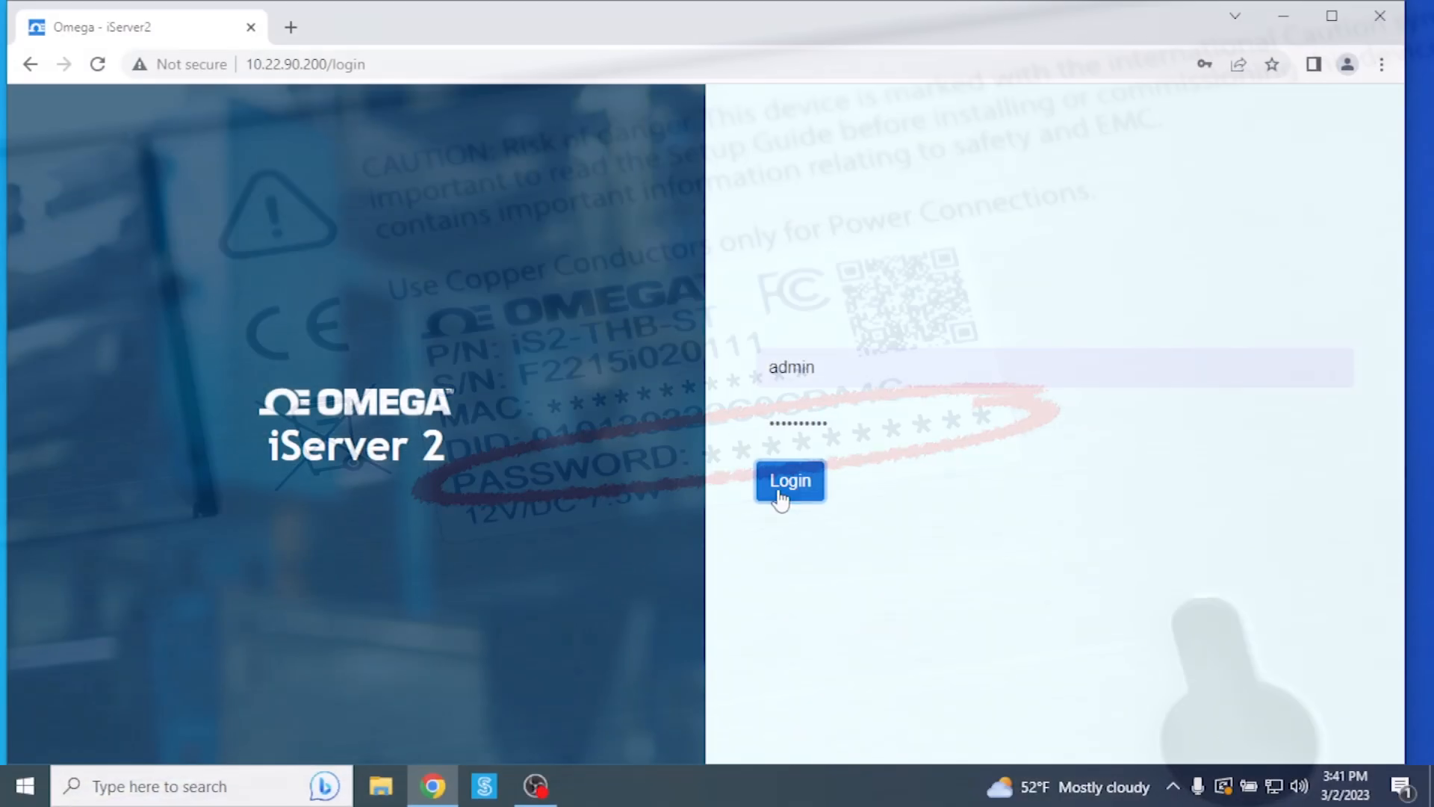
click(778, 496)
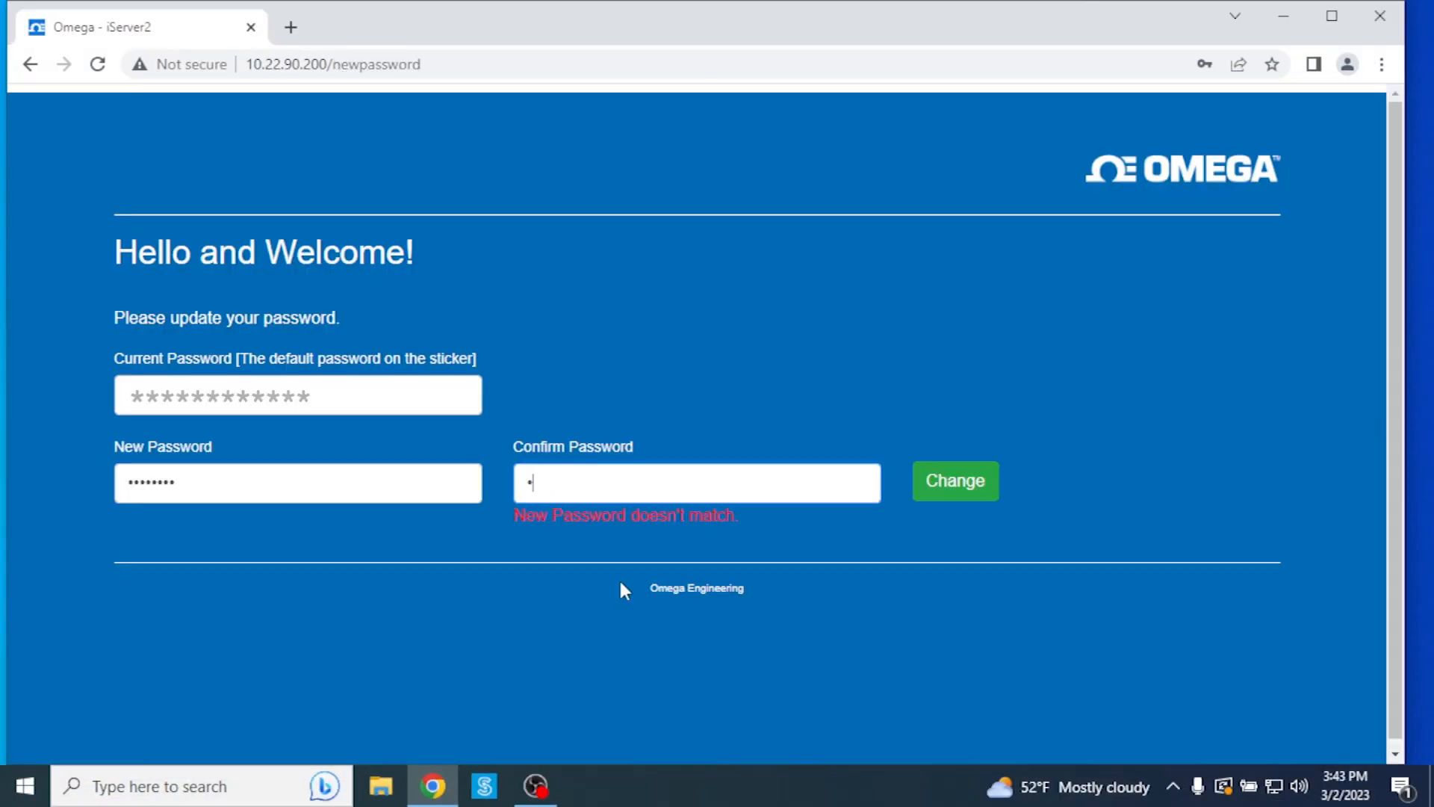
Step: Replace the default password with a new one and save it
text(********)
key(Tab)
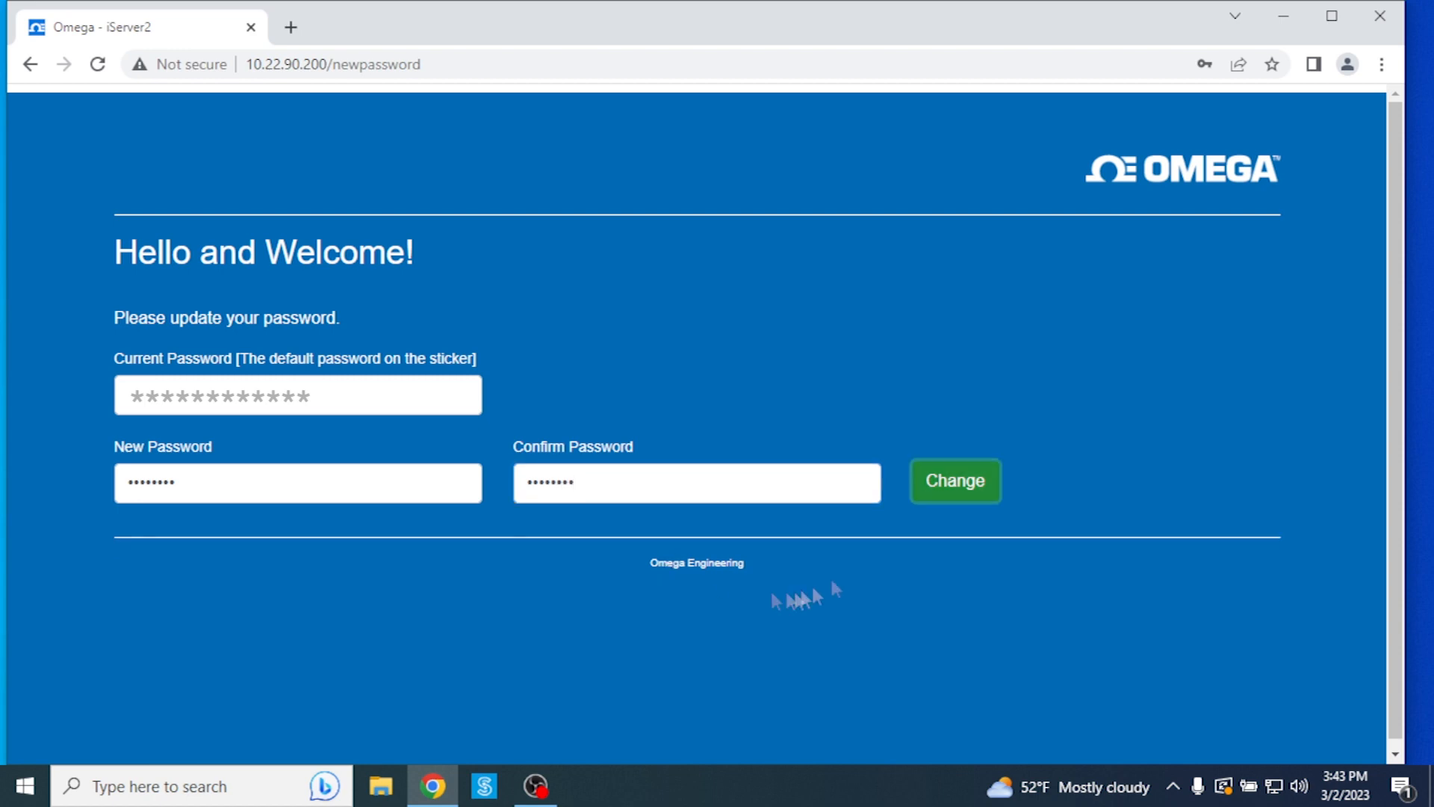
click(966, 489)
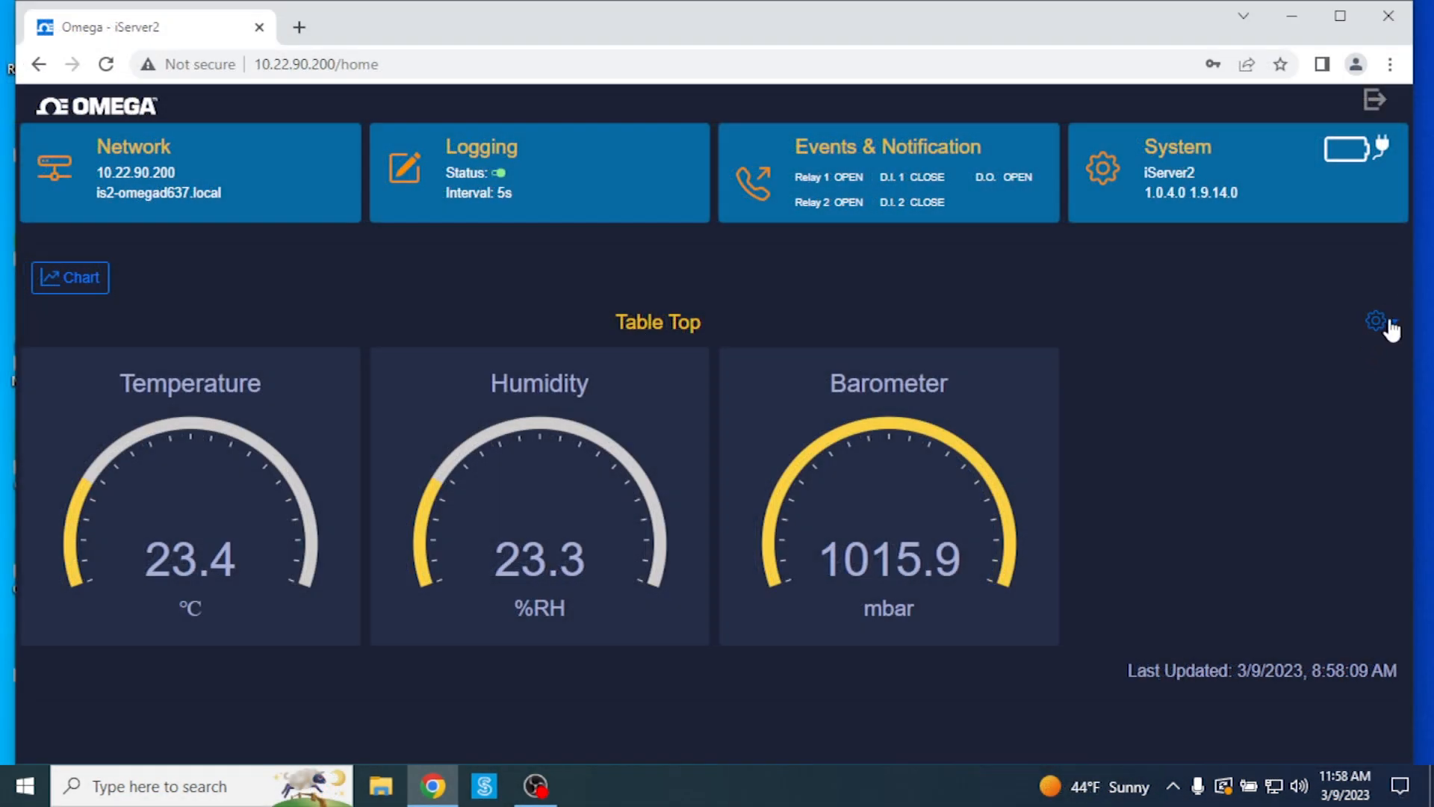
click(1391, 327)
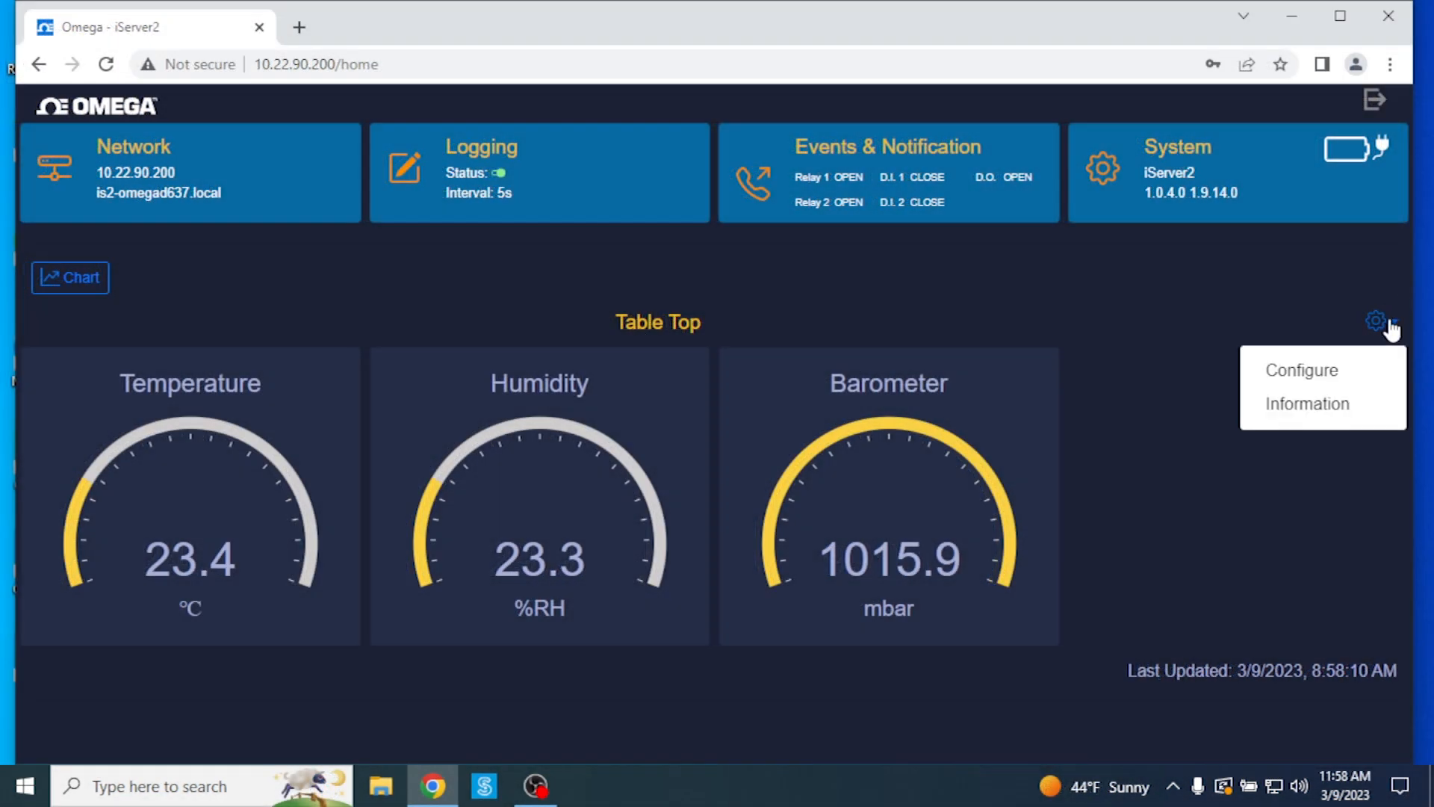
click(1322, 372)
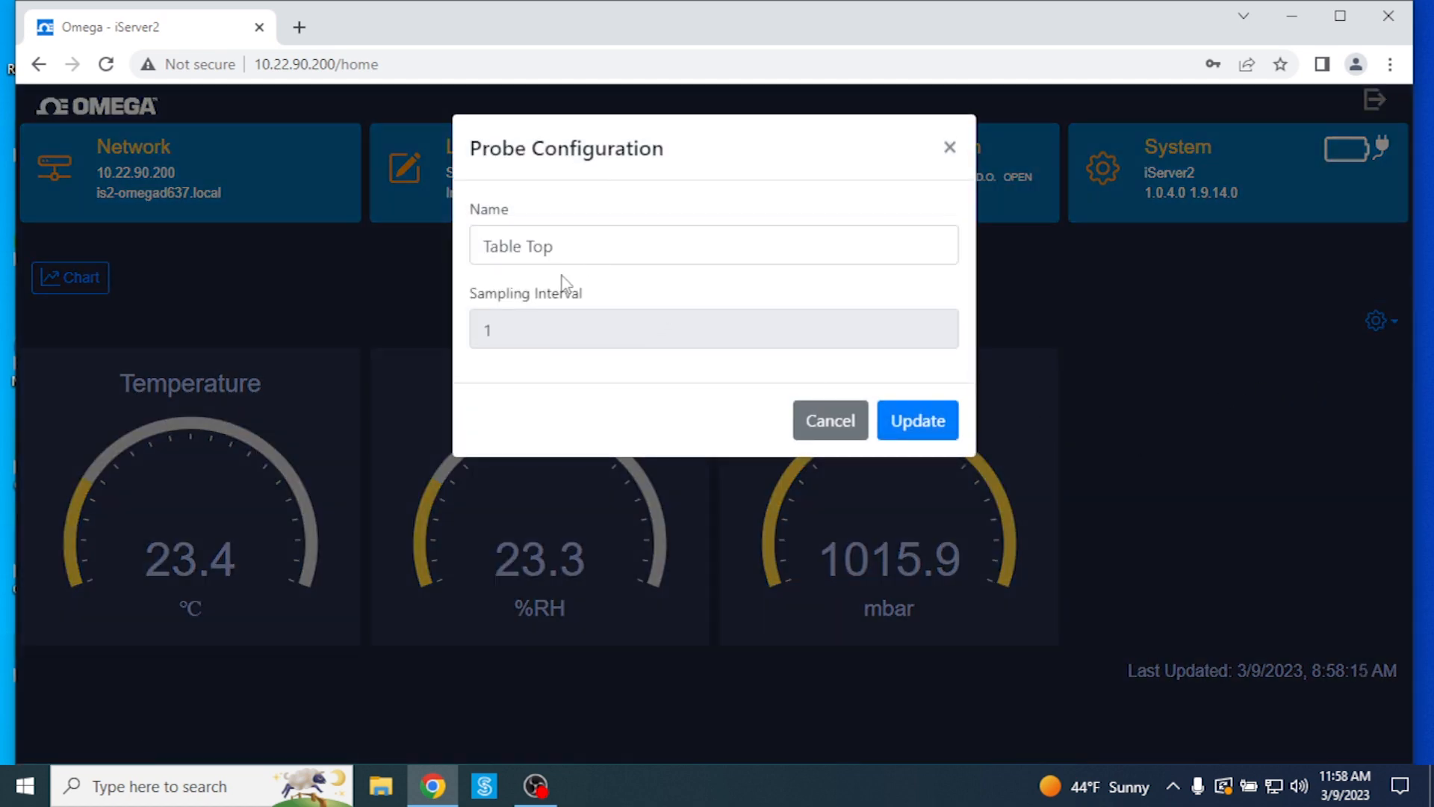
click(949, 147)
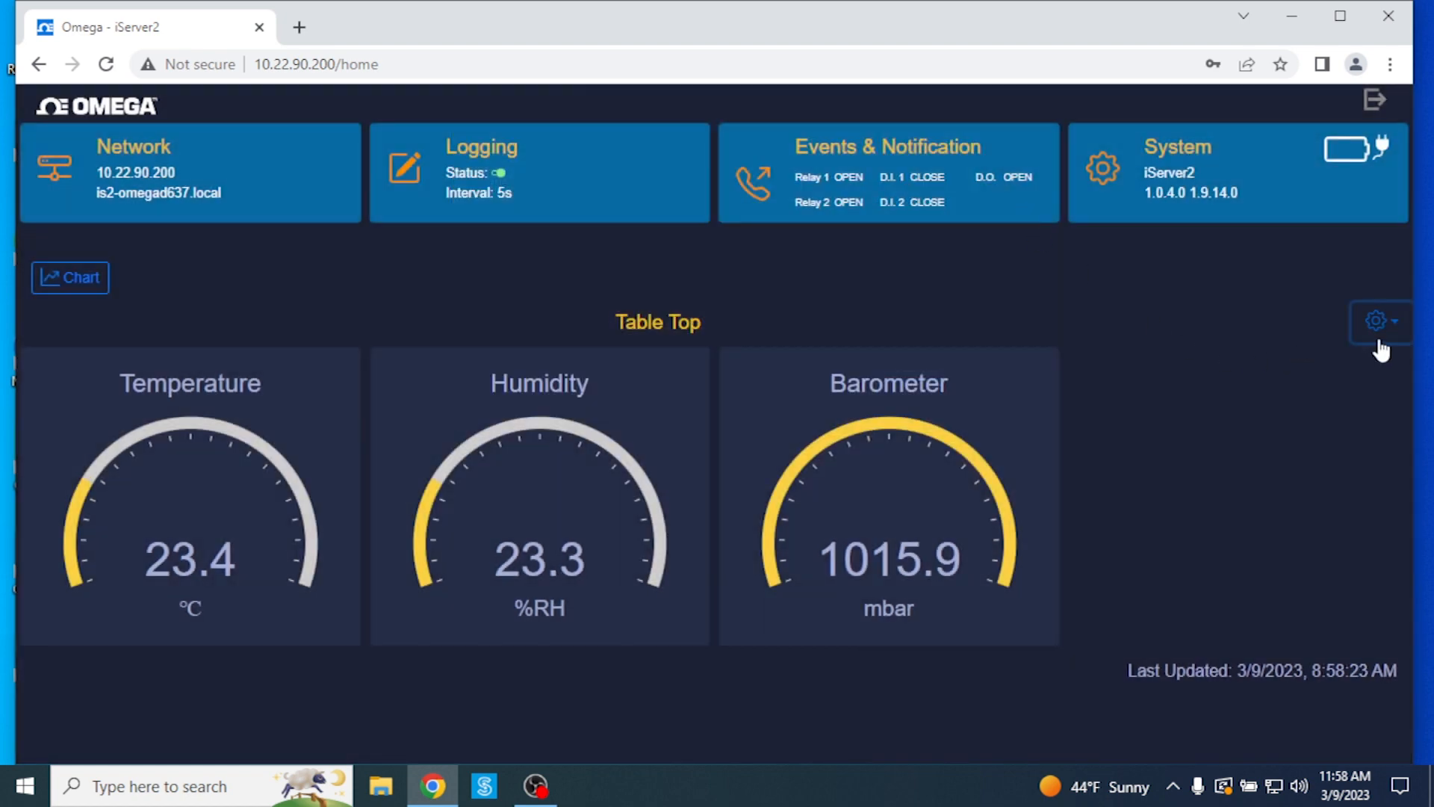
click(1394, 329)
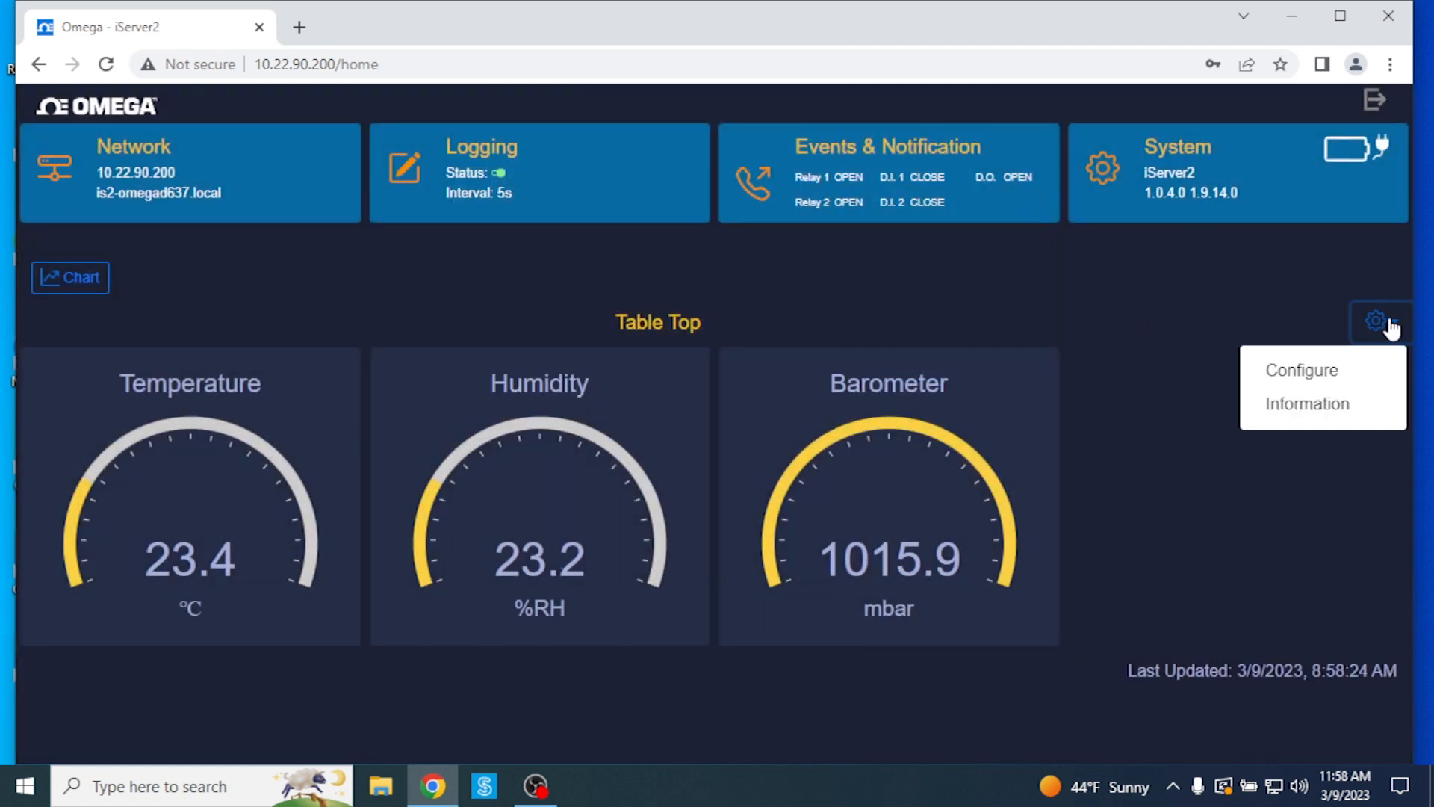
click(1315, 403)
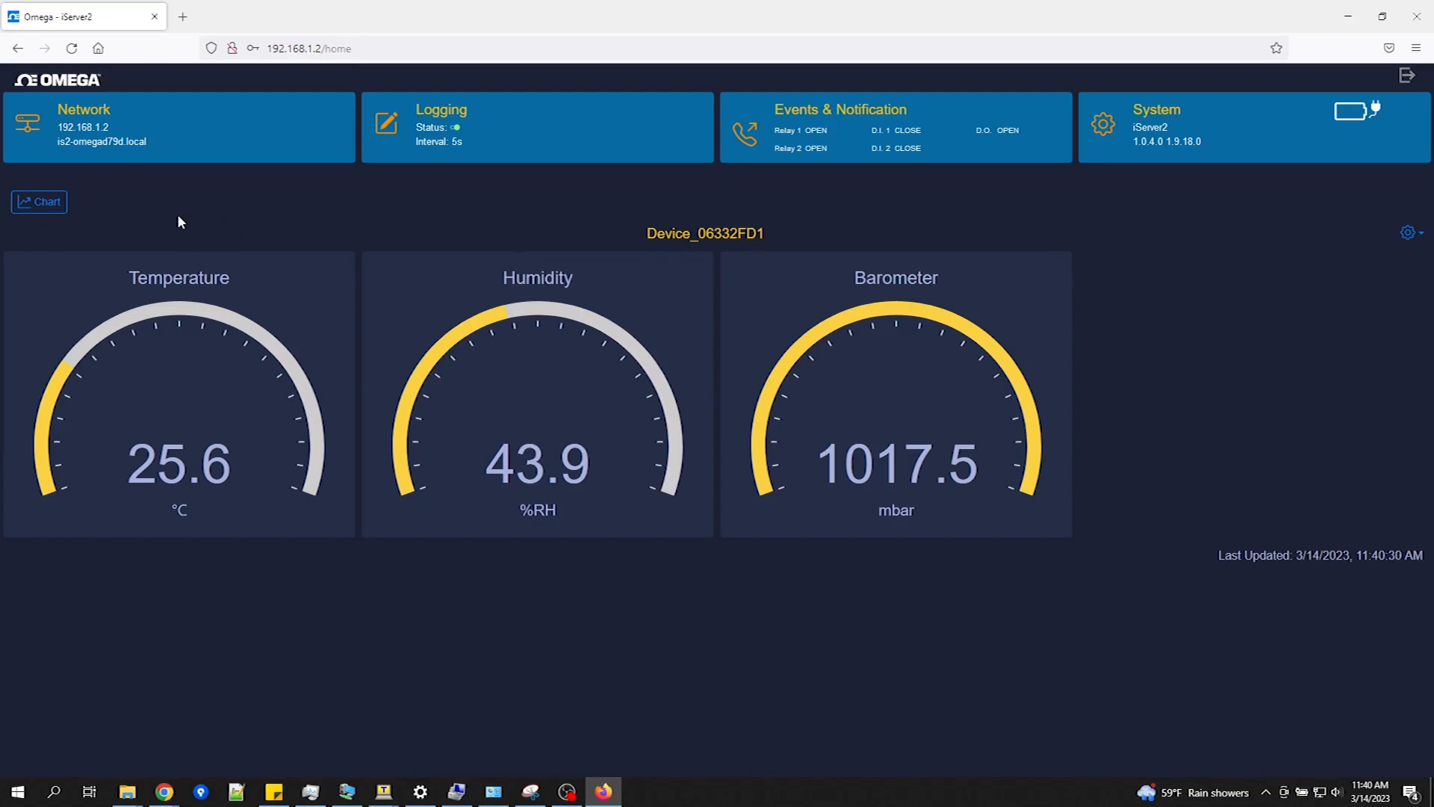
Step: Switch to the chart view and set the Temperature axis maximum to 200
click(45, 203)
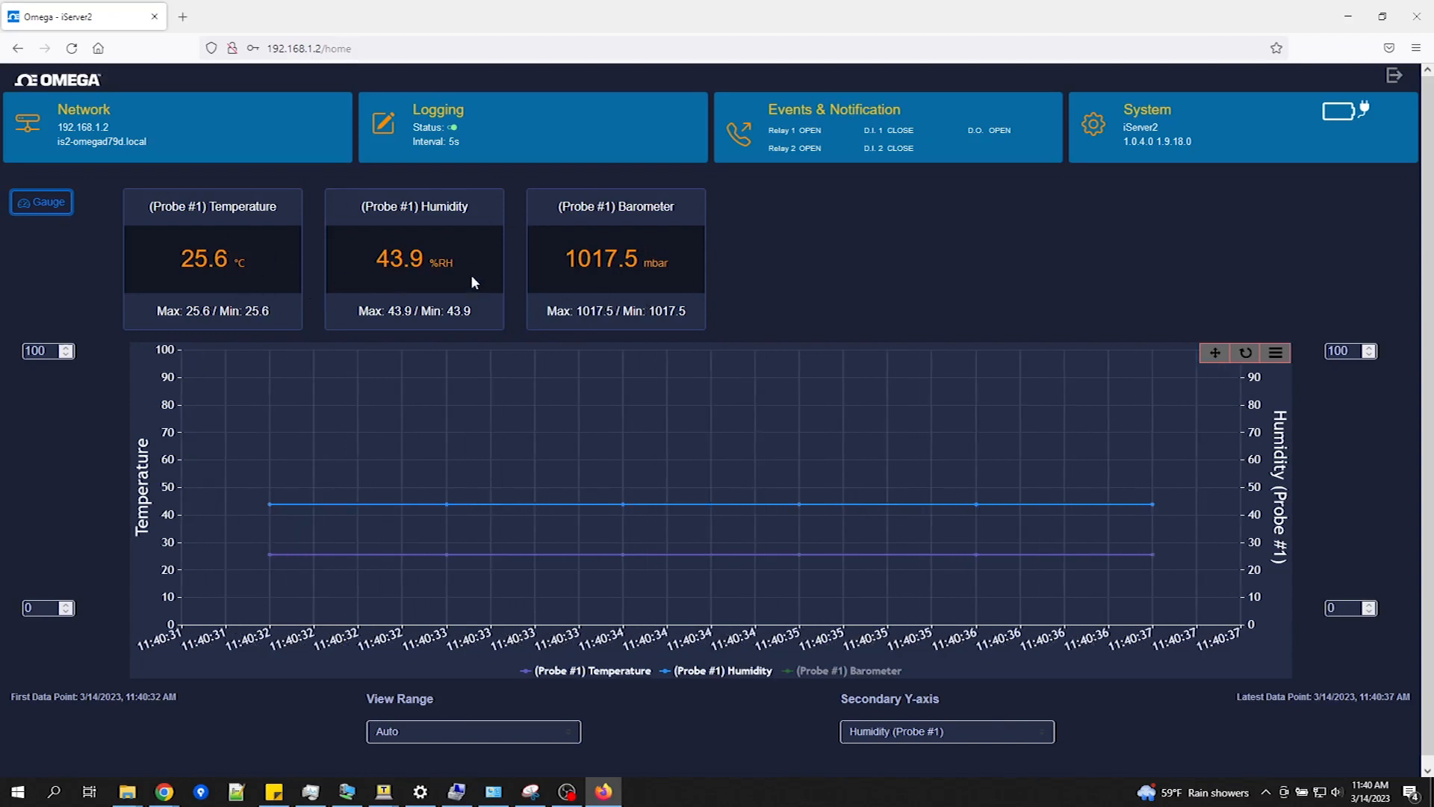
click(40, 351)
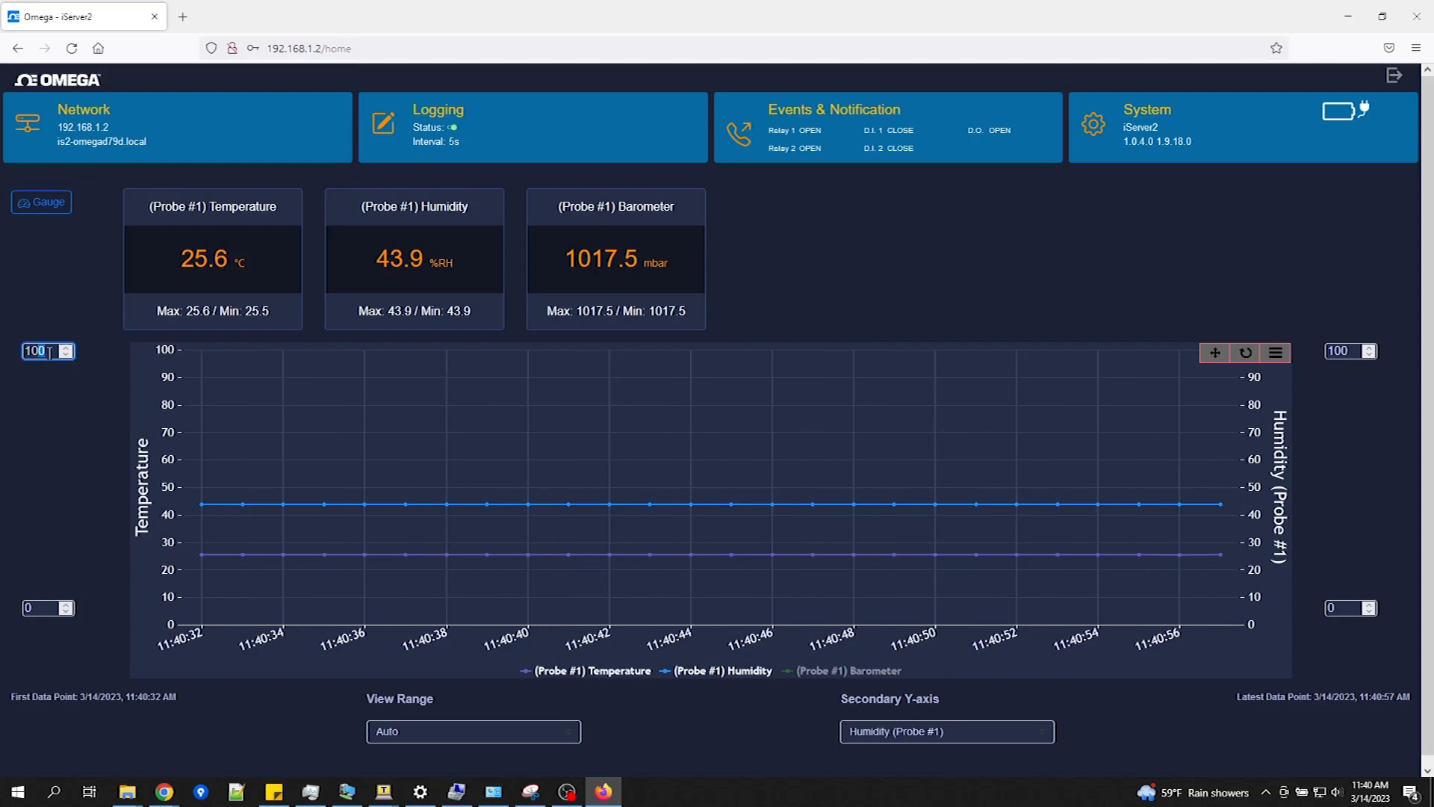
key(BackSpace)
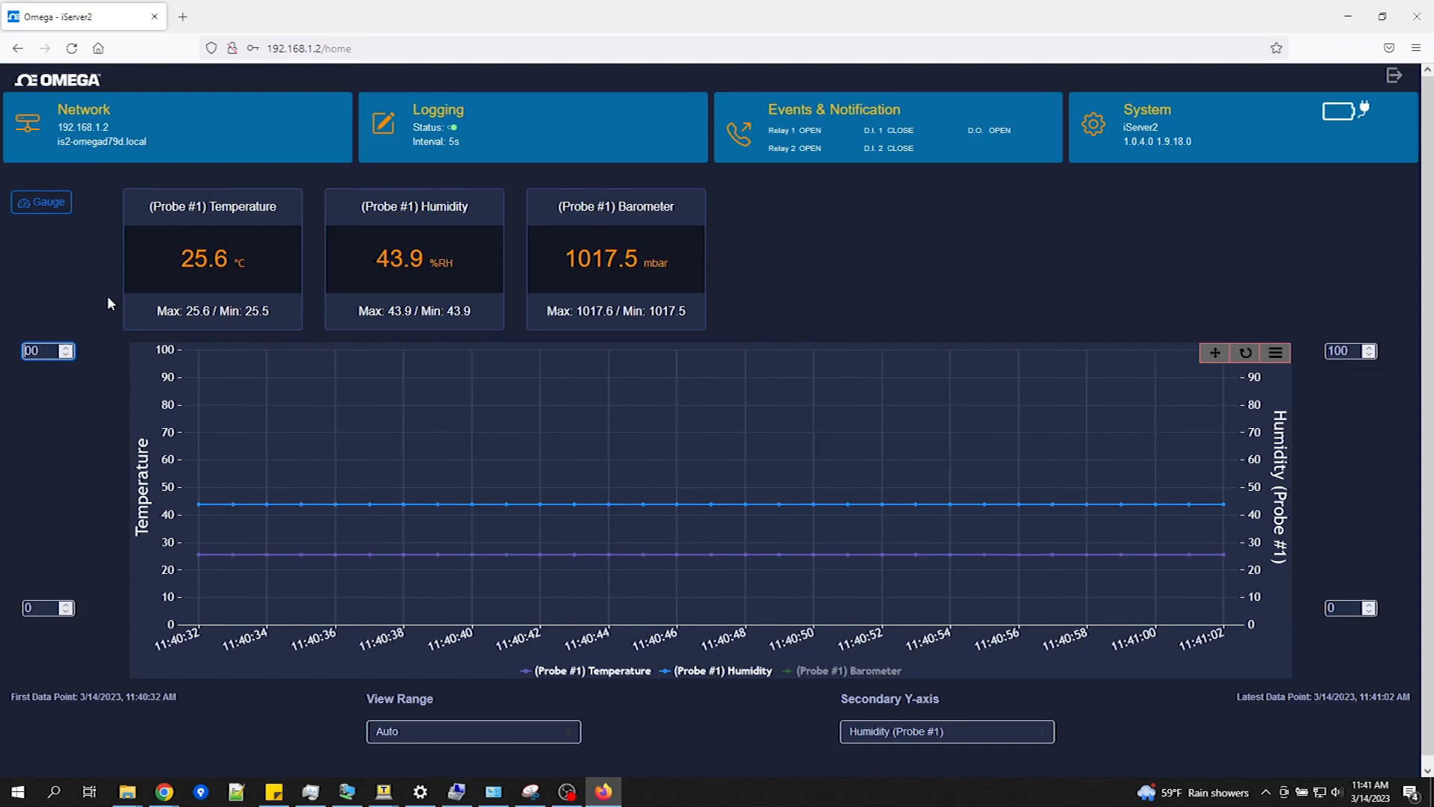
text(2)
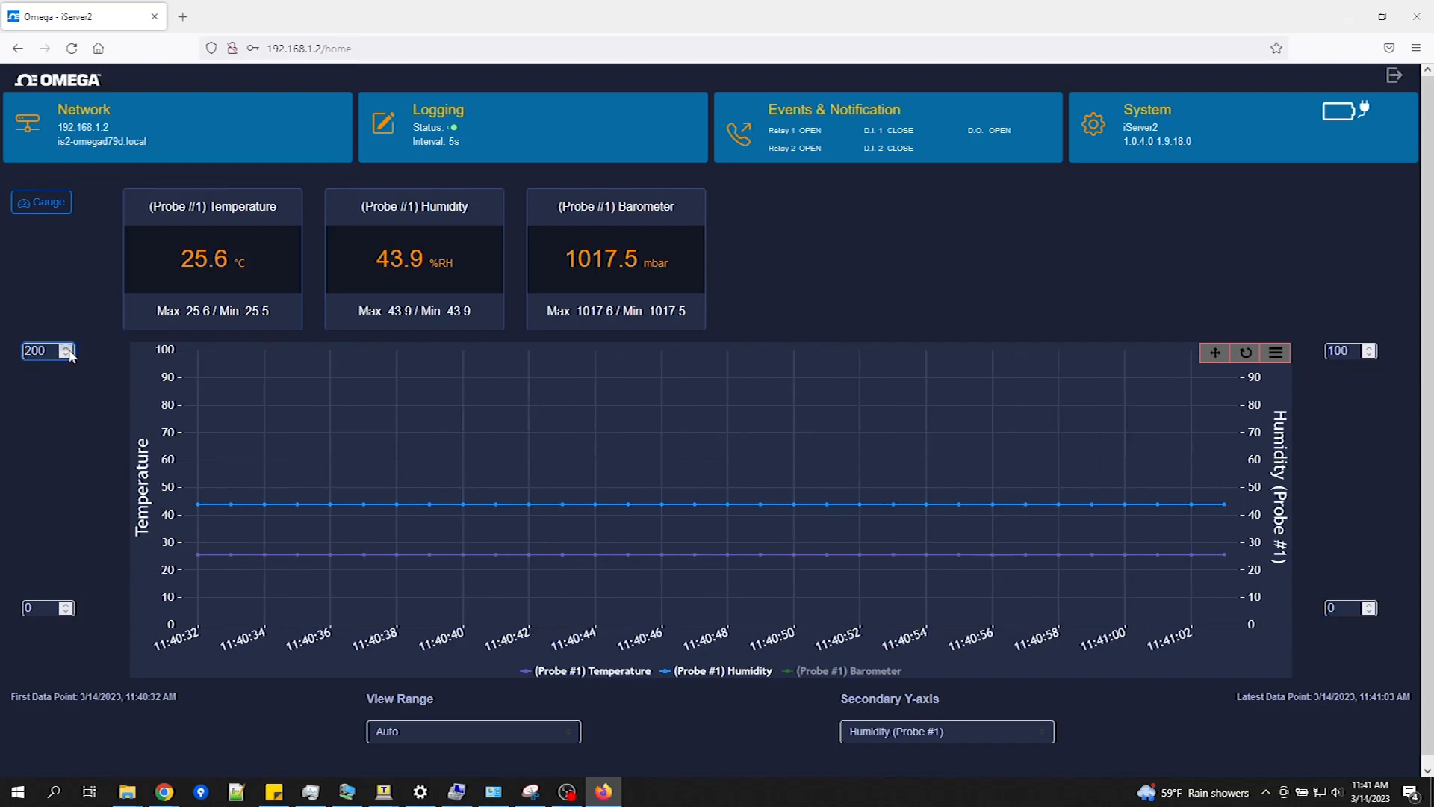
click(89, 420)
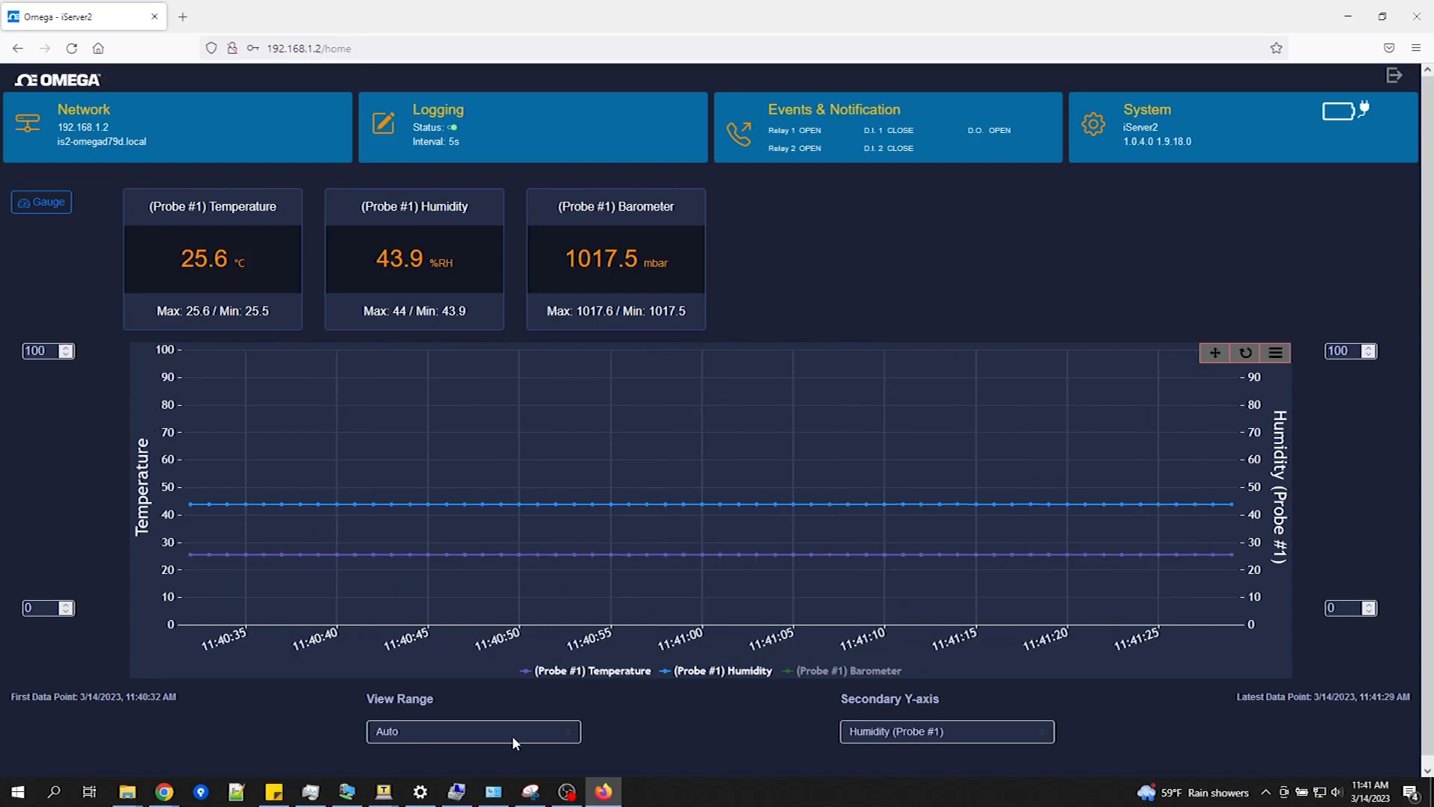
Step: Keep View Range on Auto and plot Barometer (Probe #1) on the secondary Y-axis
click(493, 732)
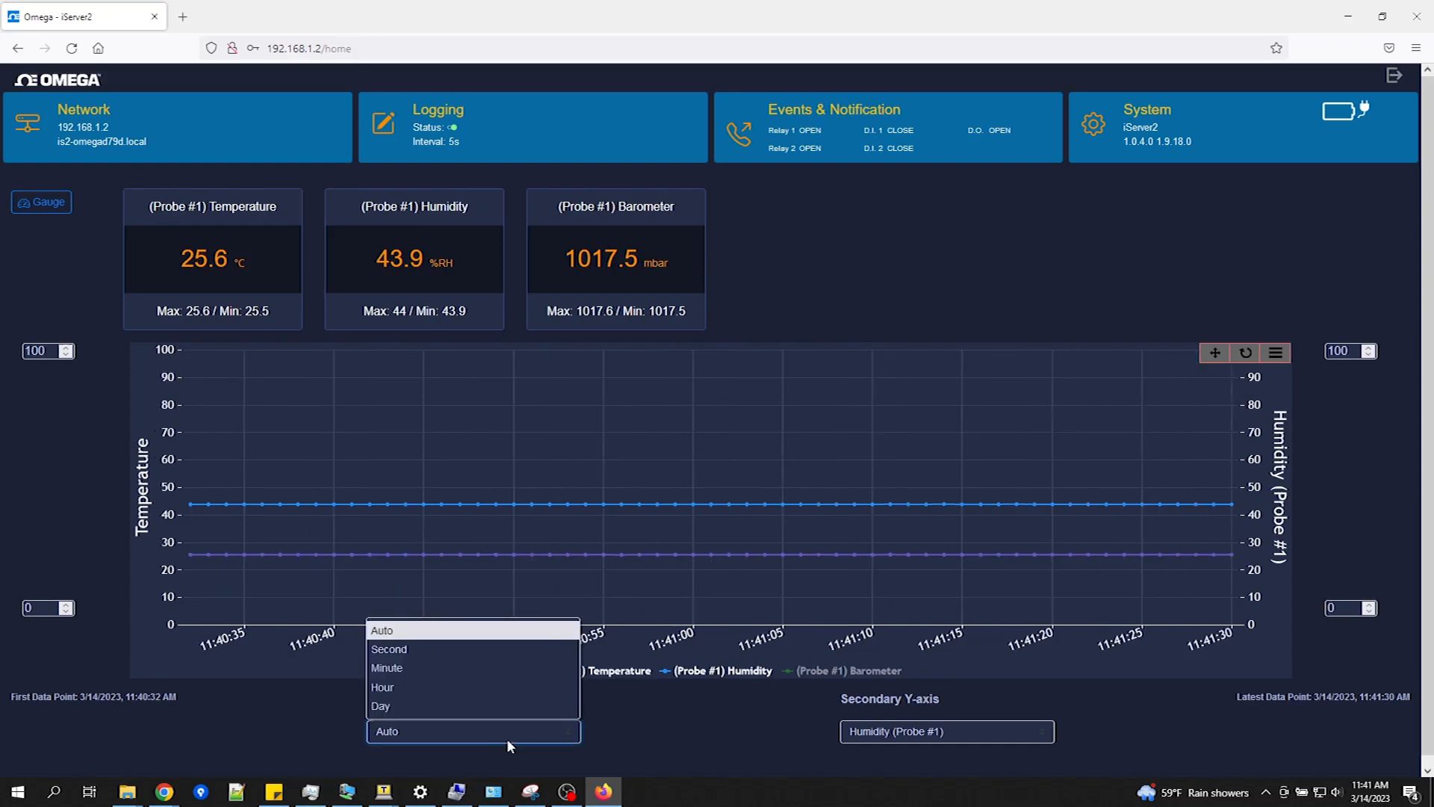
click(508, 742)
click(925, 732)
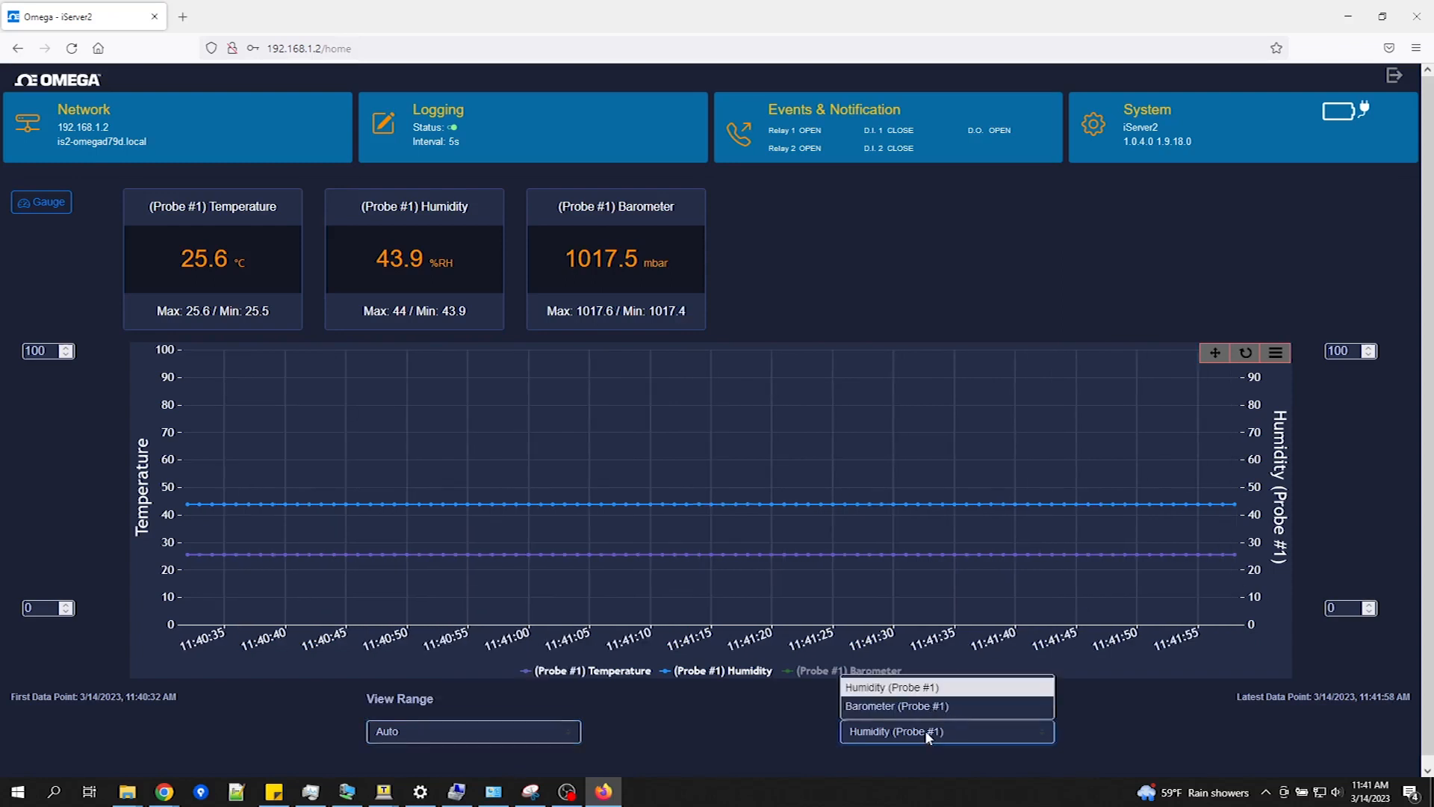
click(921, 707)
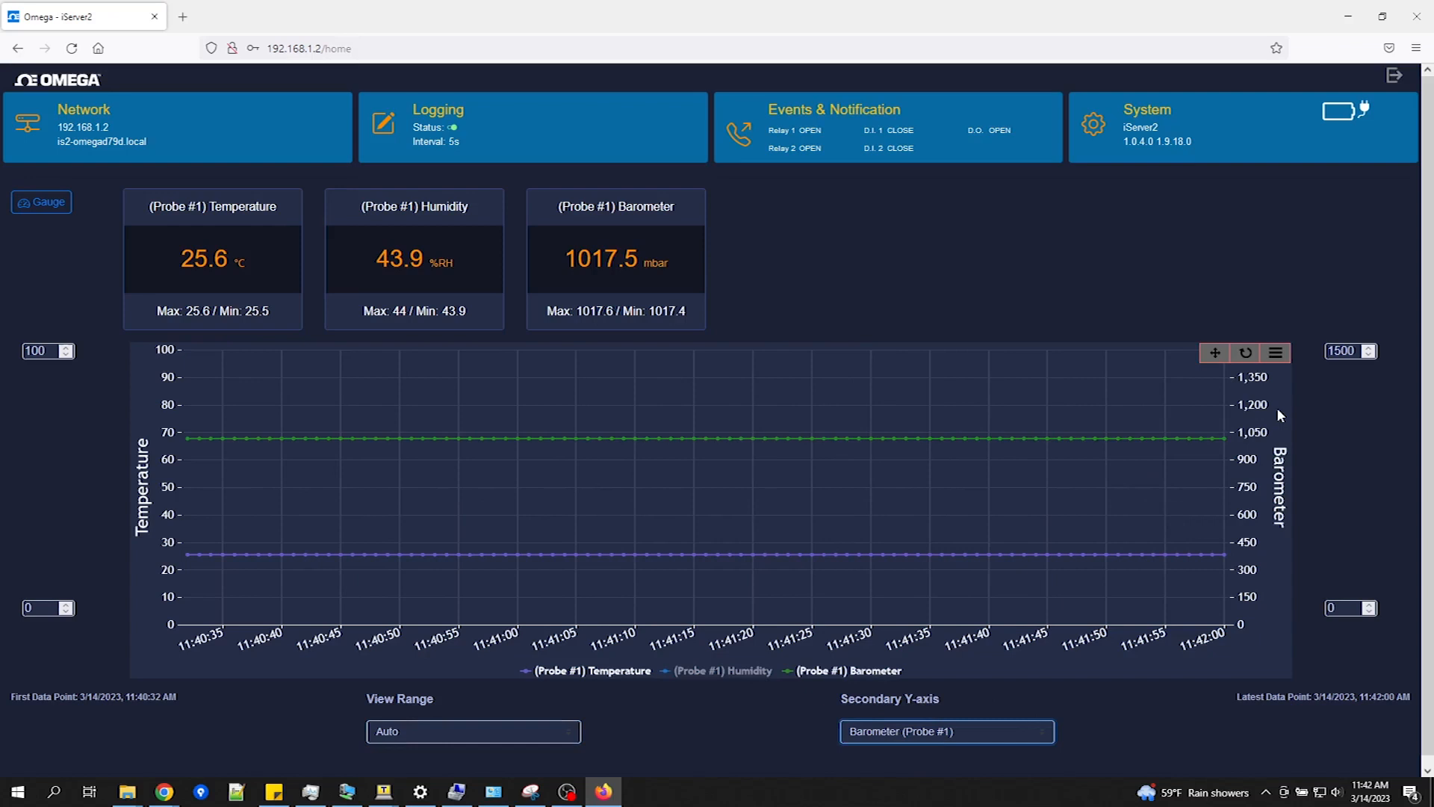
Step: Put Humidity back on the secondary Y-axis and cancel a print preview of the chart
click(948, 733)
click(922, 691)
click(1276, 353)
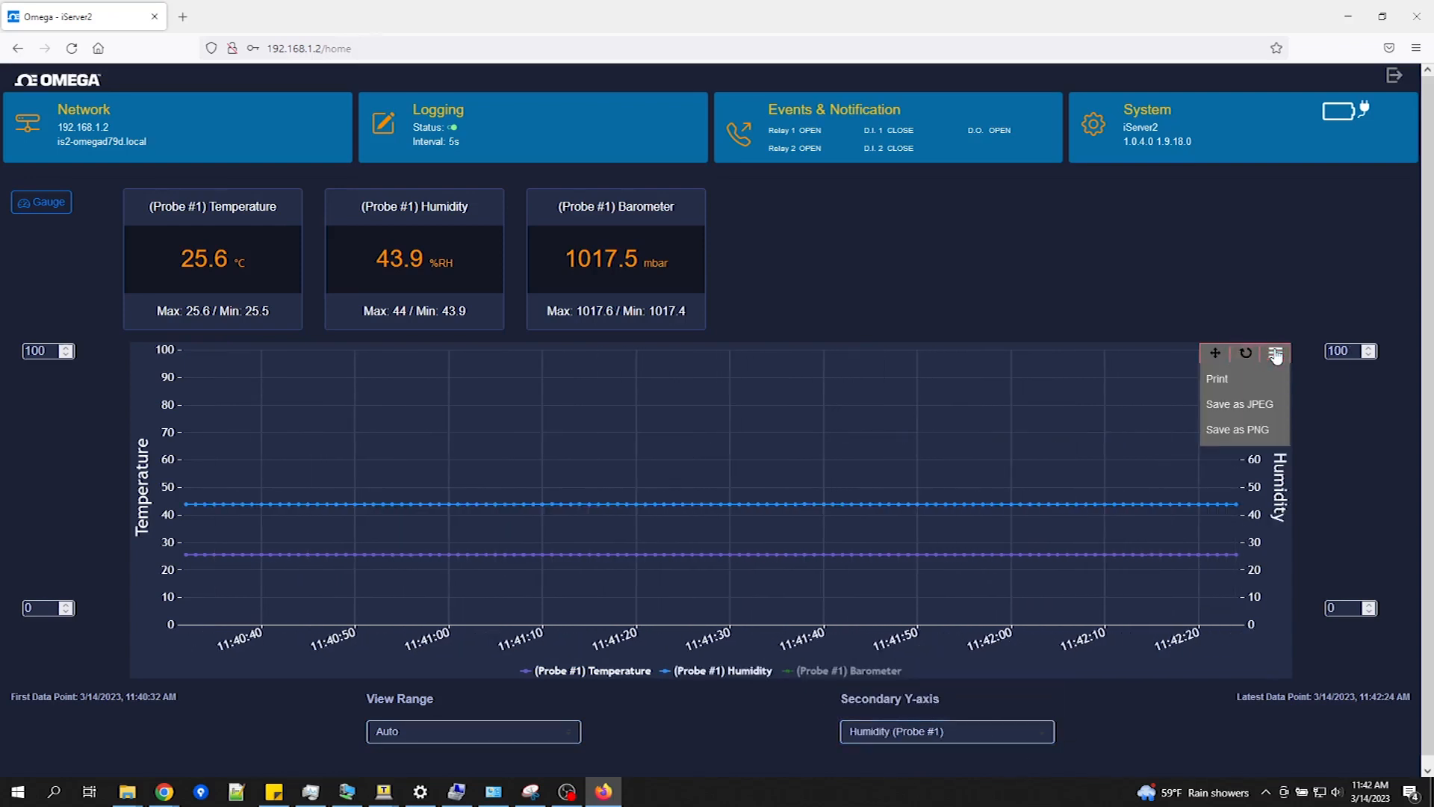
click(1232, 385)
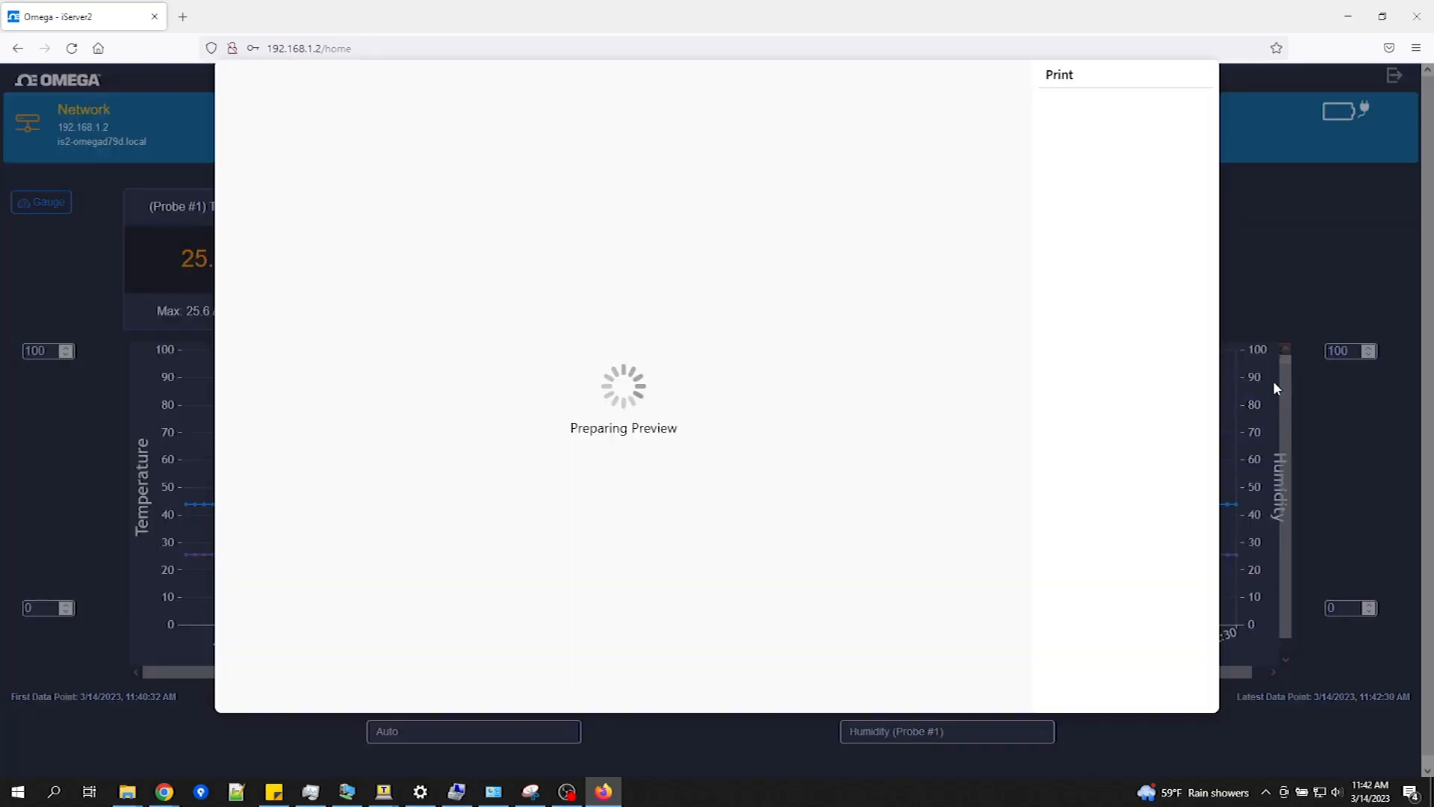
click(1165, 689)
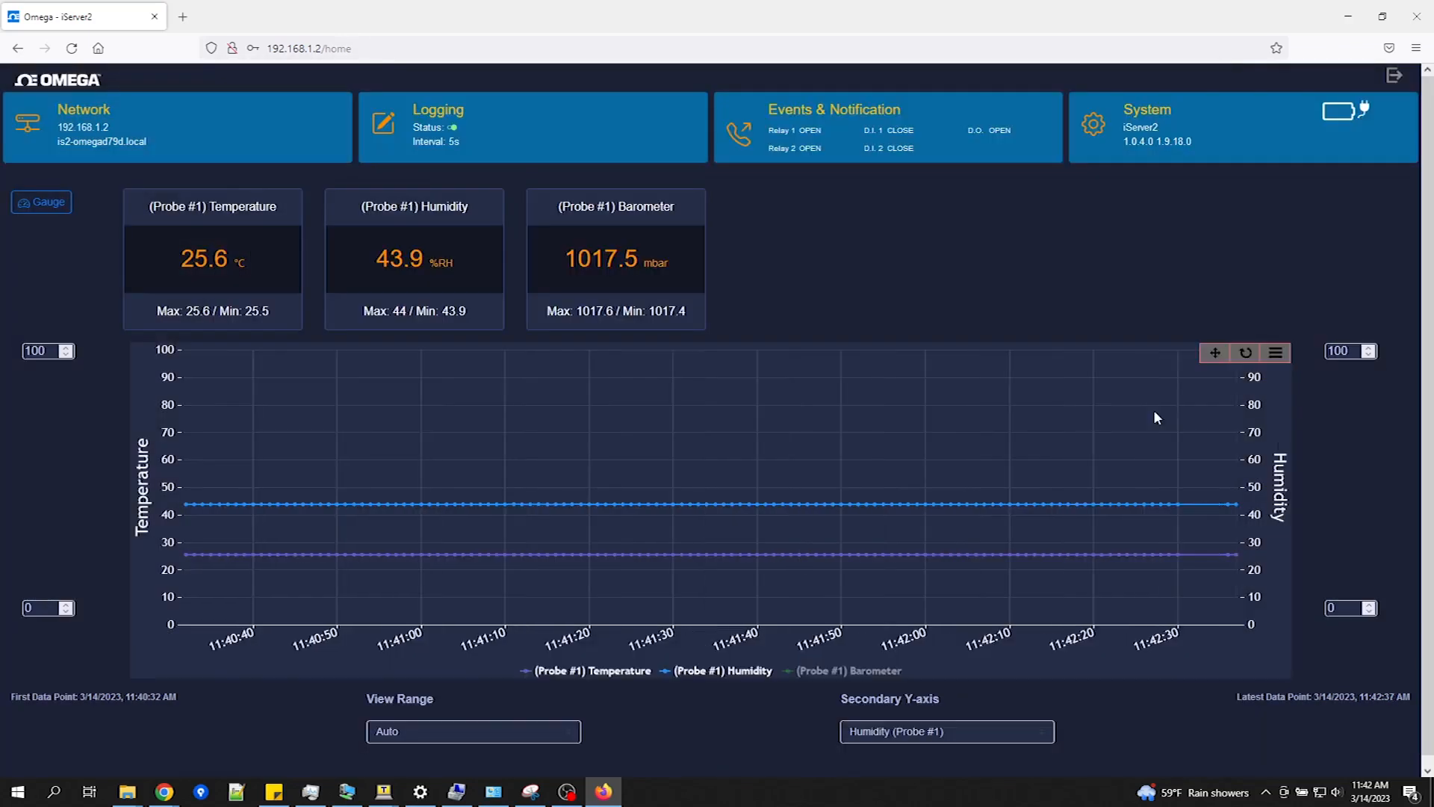
Step: Zoom the chart into 11:41:28–11:42:02, then reset it to the full time range
click(1276, 353)
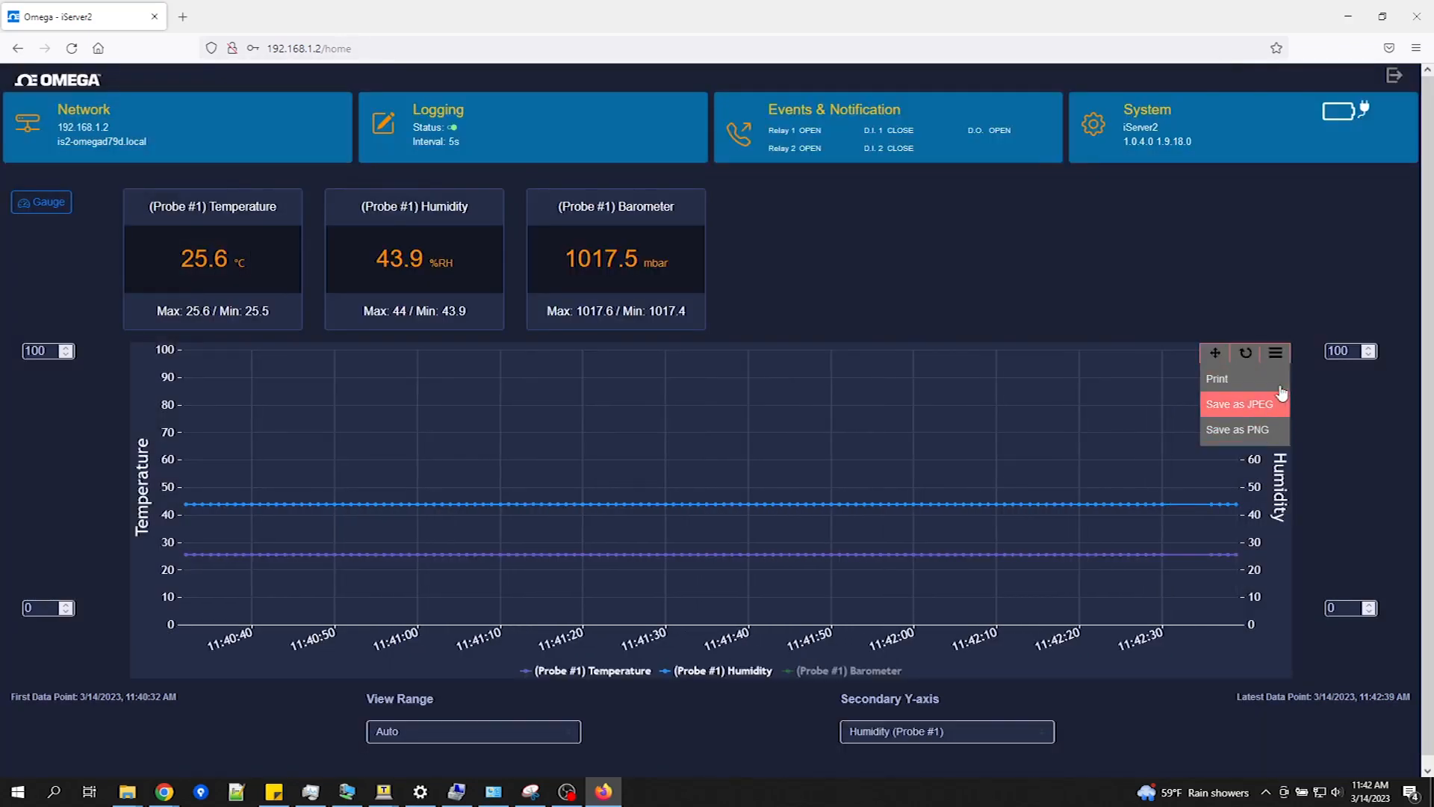
drag(604, 428, 871, 541)
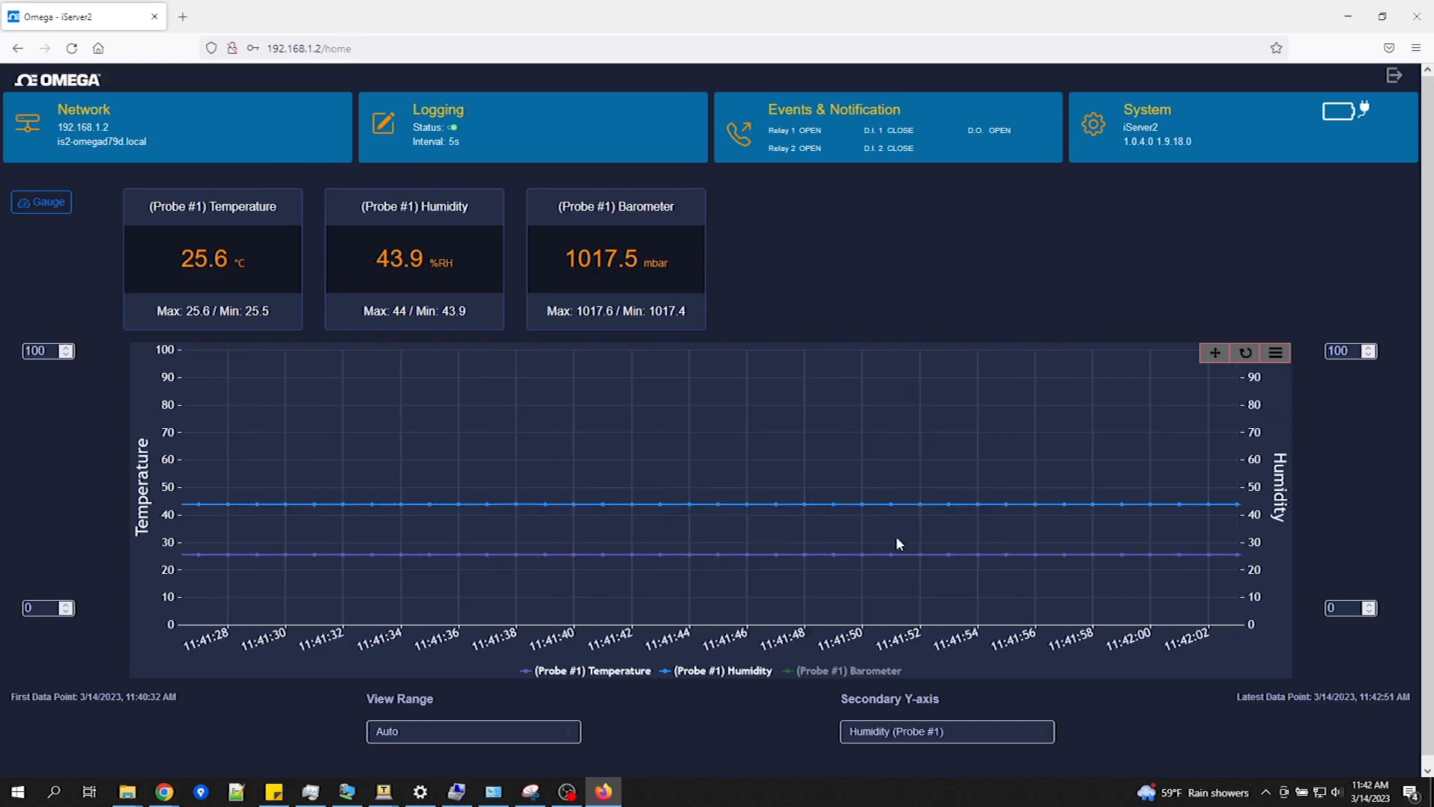
click(1223, 357)
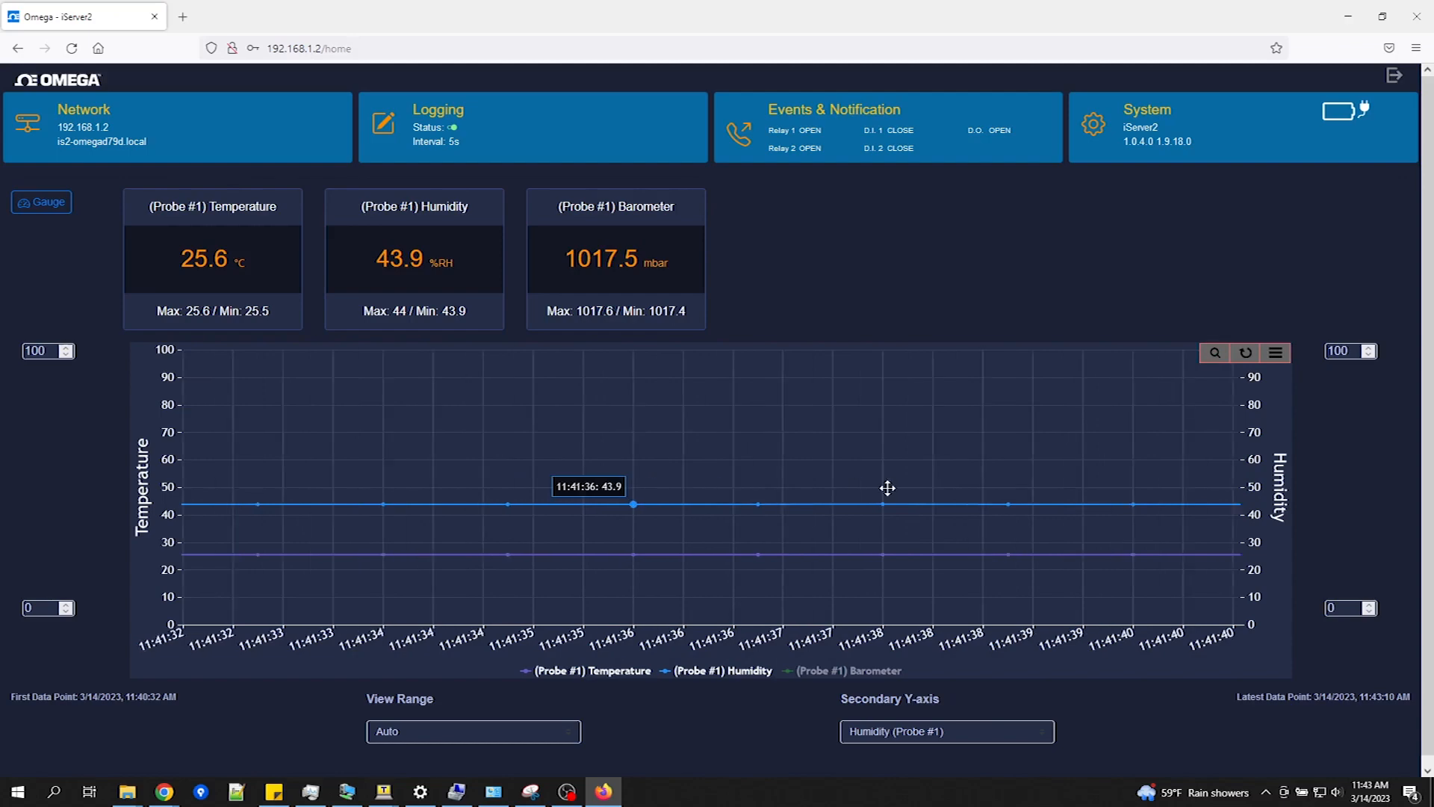
click(1245, 356)
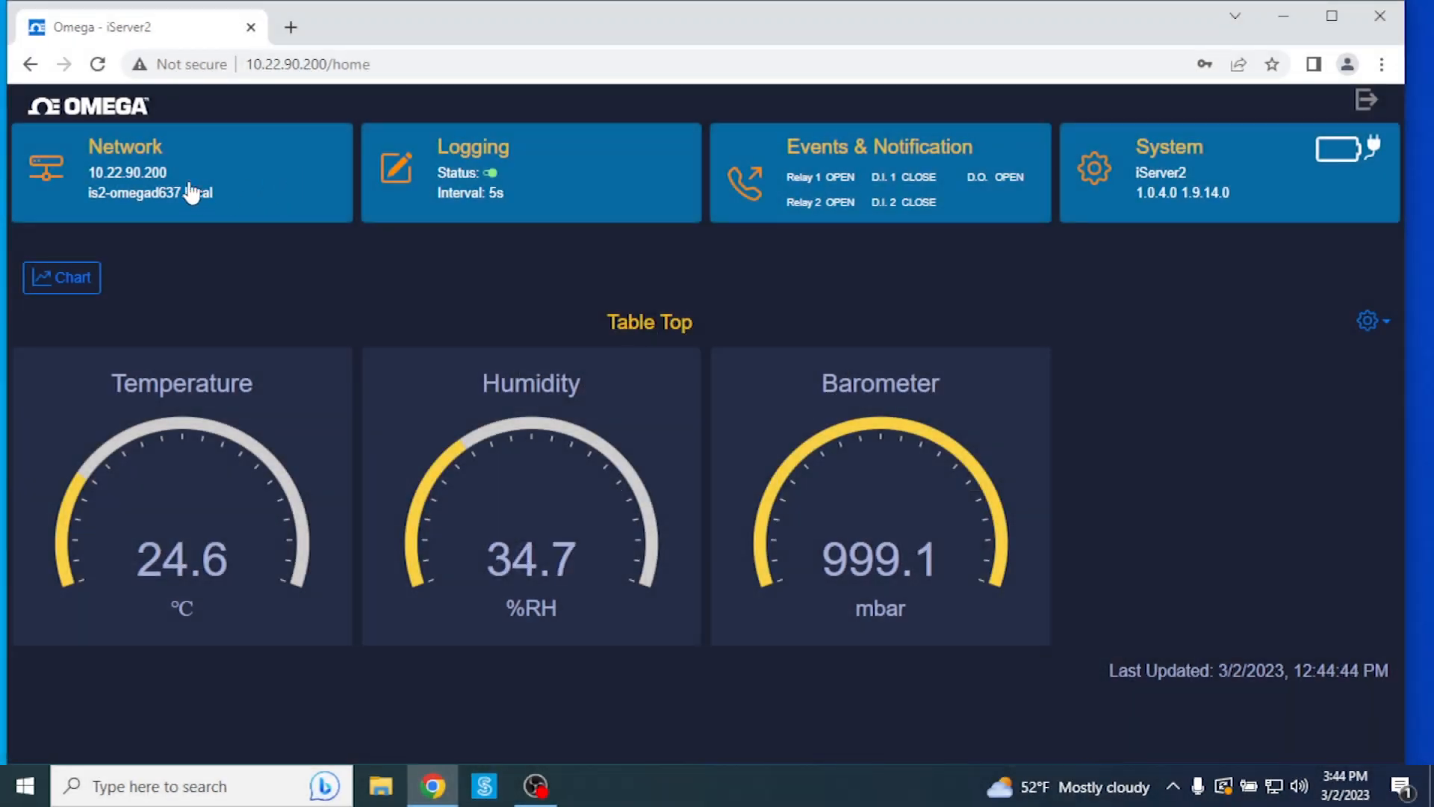
Step: Open the Network card to view the DHCP settings: IP 10.22.90.200, gateway 10.22.90.1
click(180, 176)
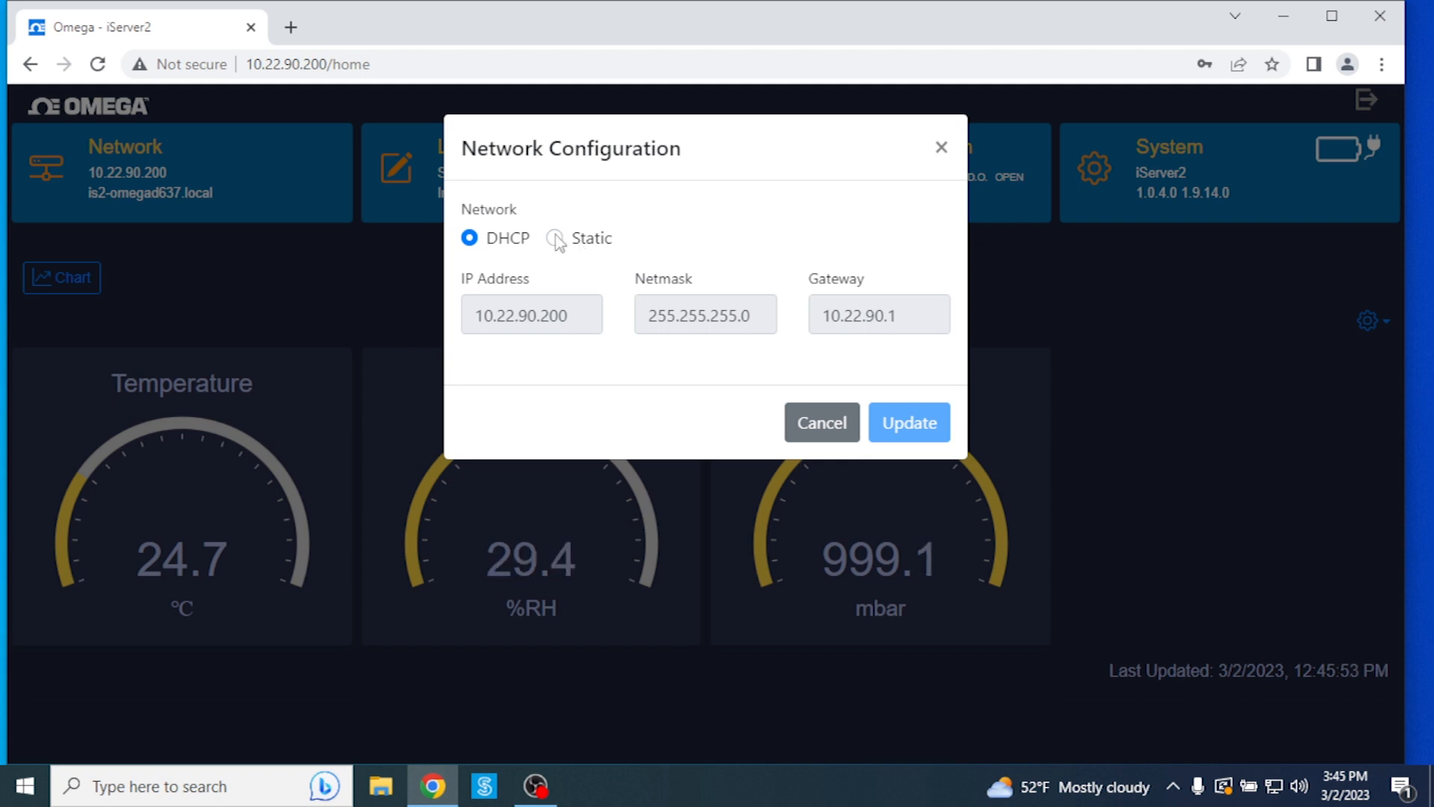
Step: Try Static addressing, revert to DHCP, and cancel the Network Configuration dialog
click(554, 237)
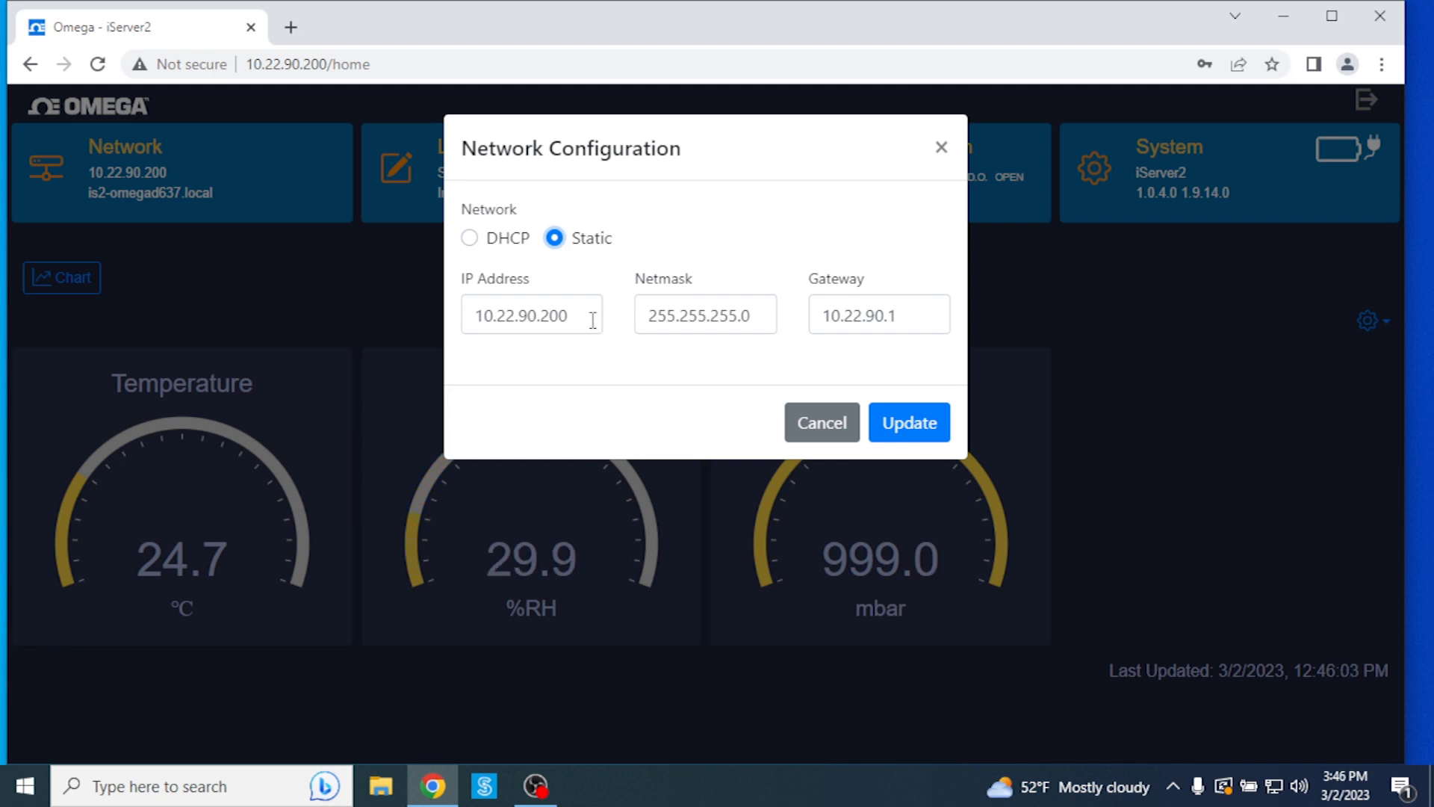
click(593, 317)
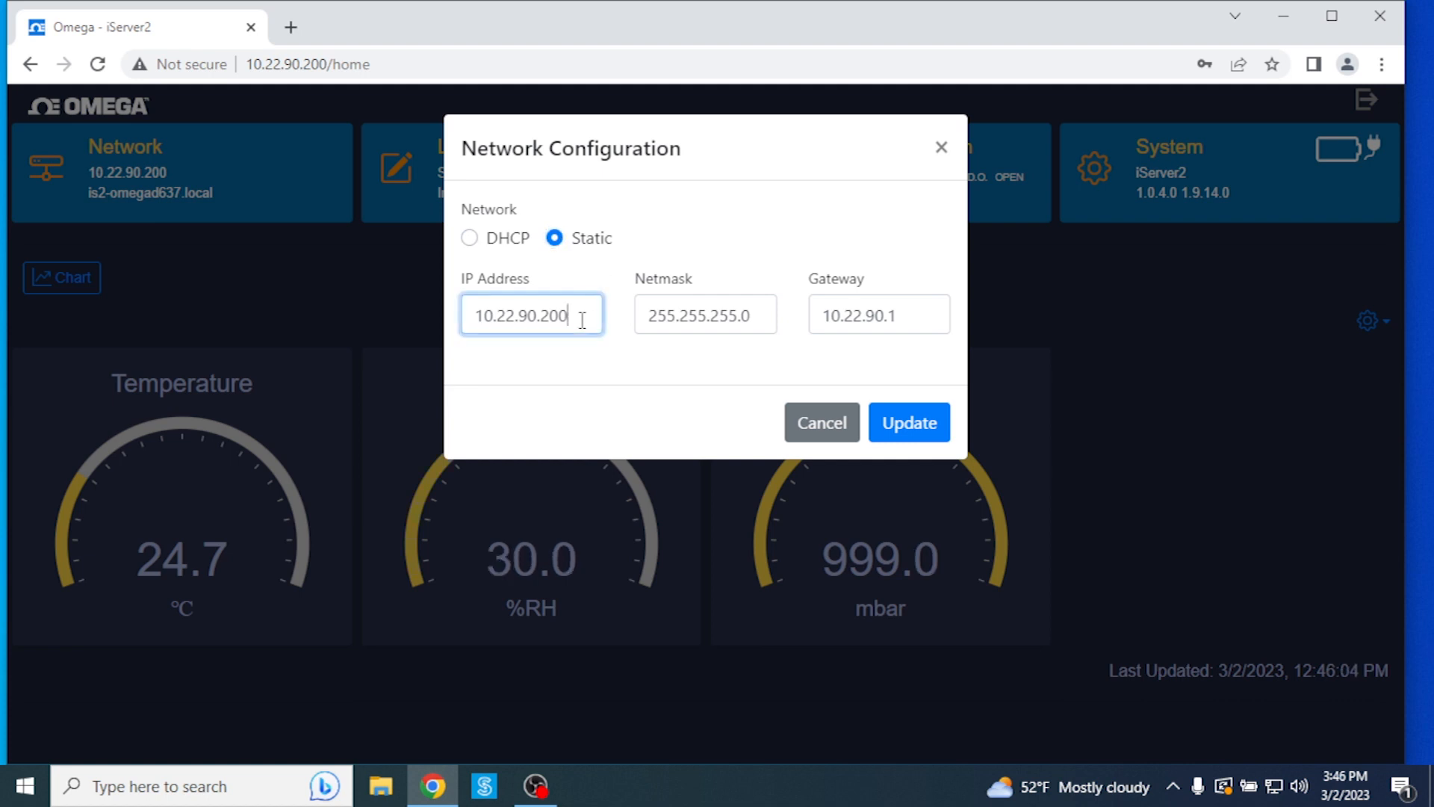
click(470, 238)
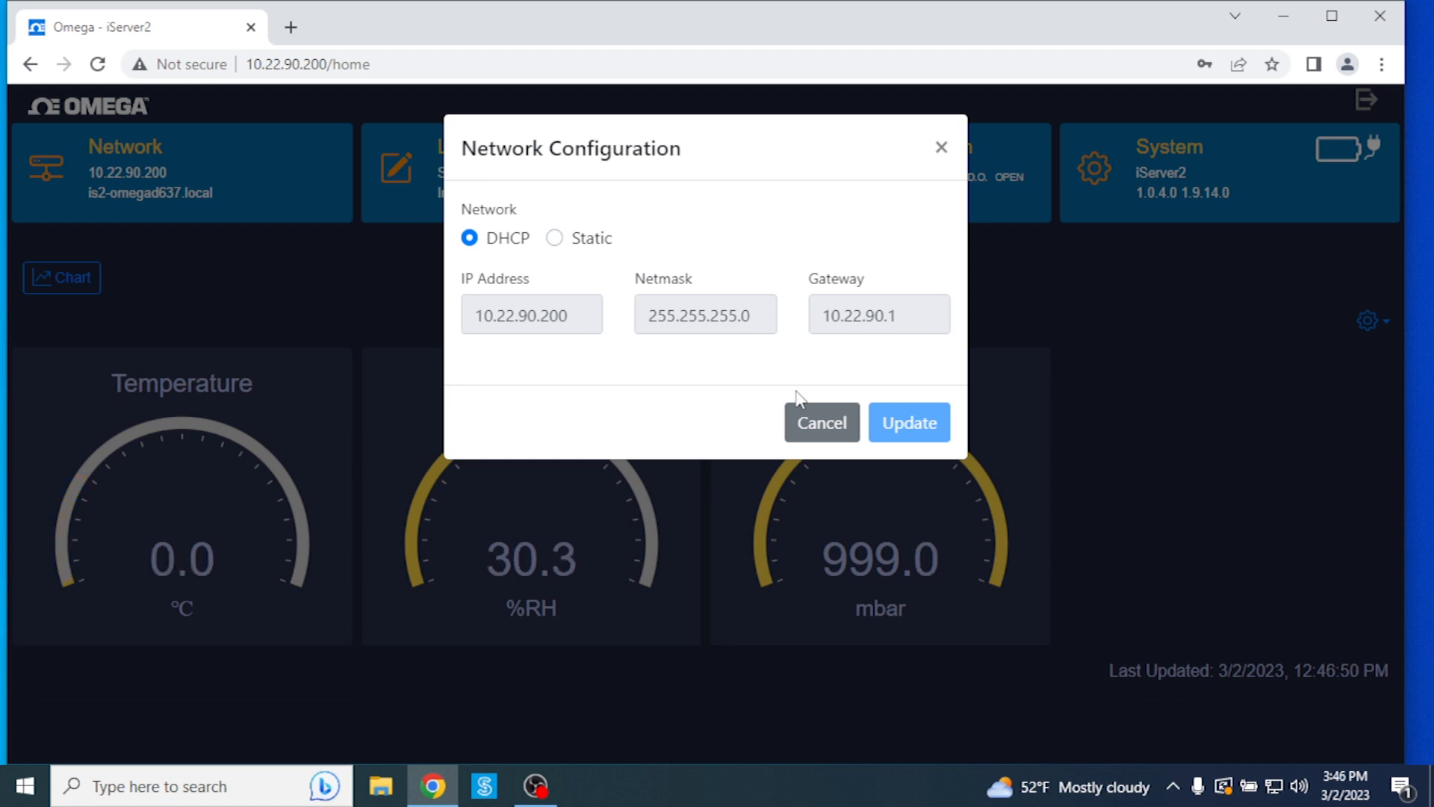
click(824, 425)
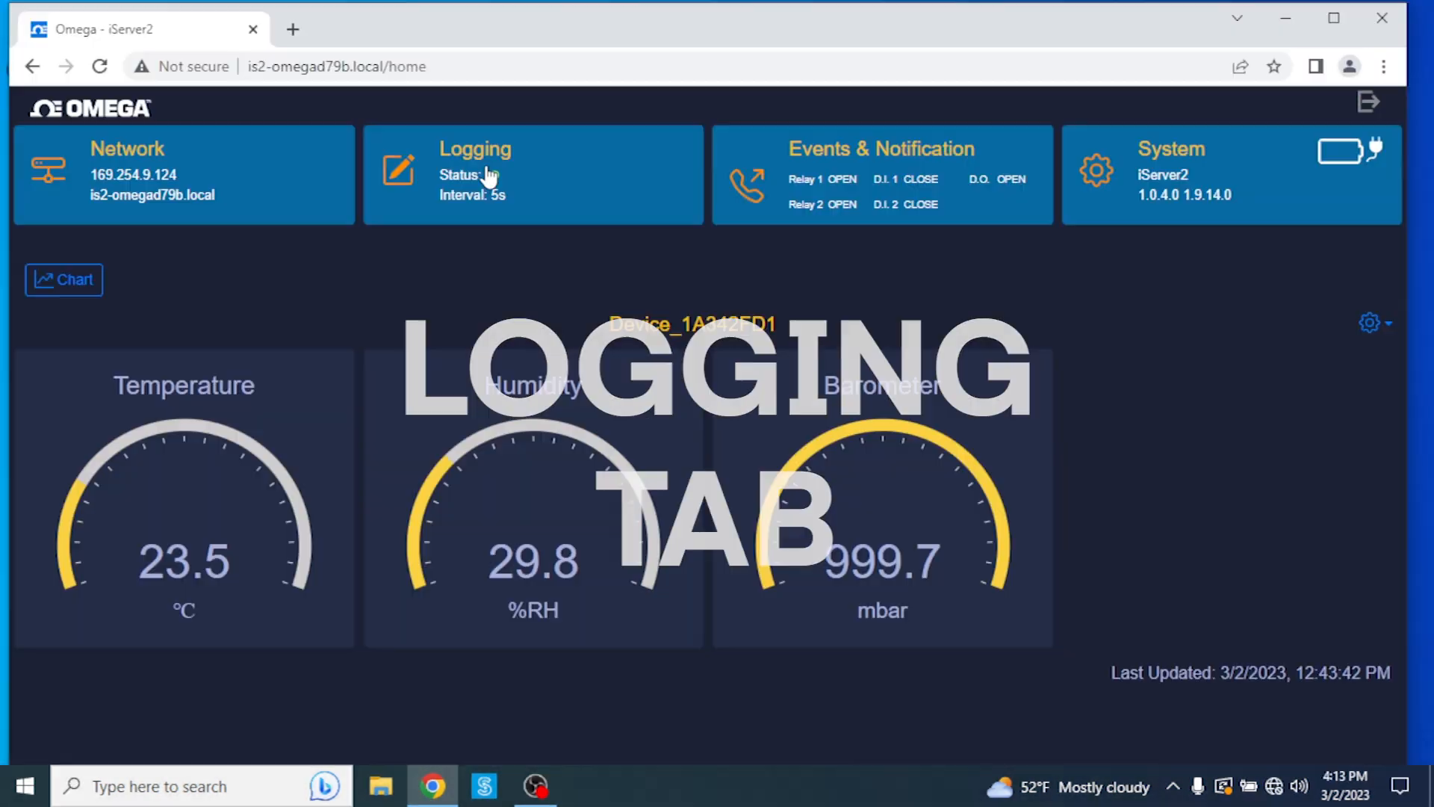
Step: Download one week of logged data as export.csv and open the file
drag(482, 150, 486, 173)
click(487, 173)
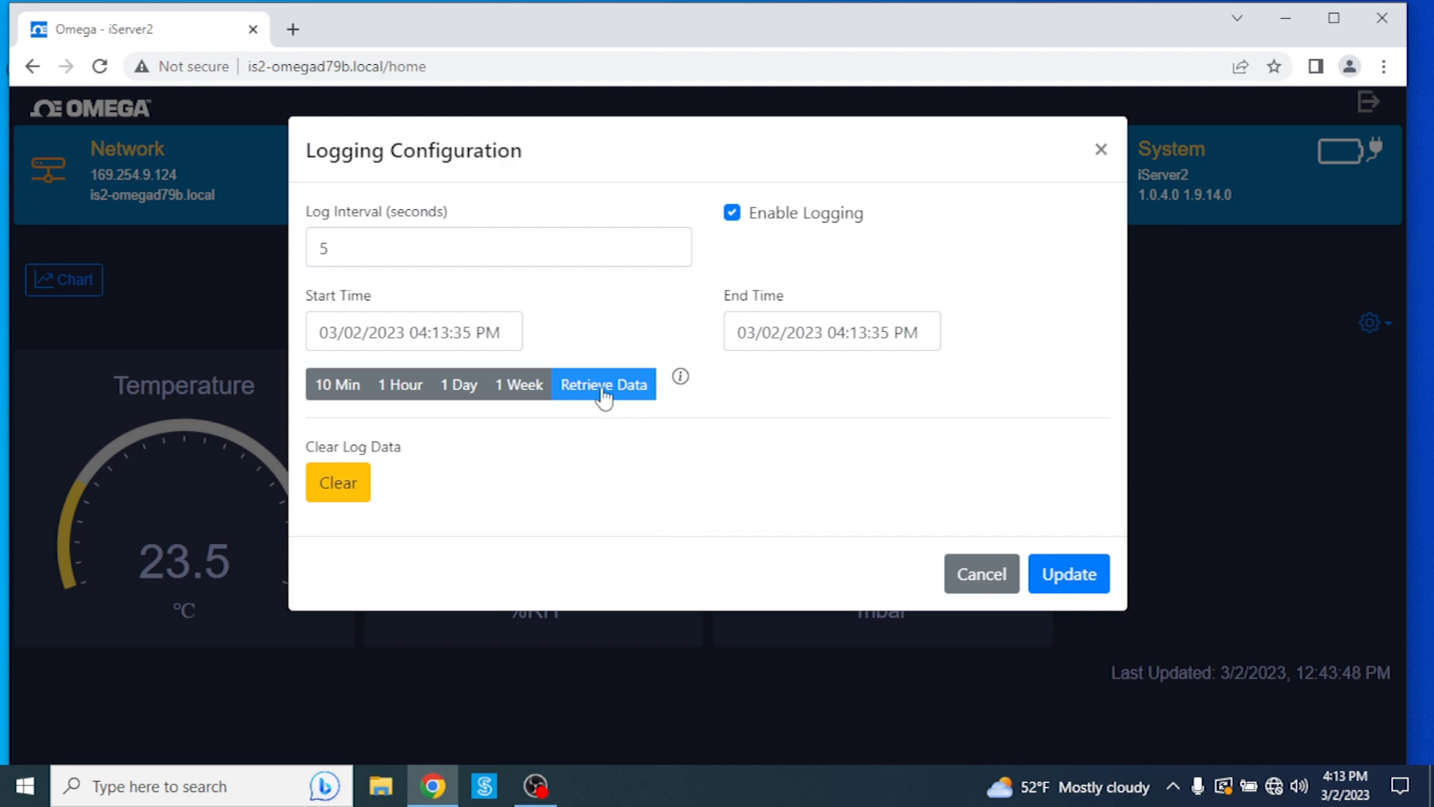
click(514, 384)
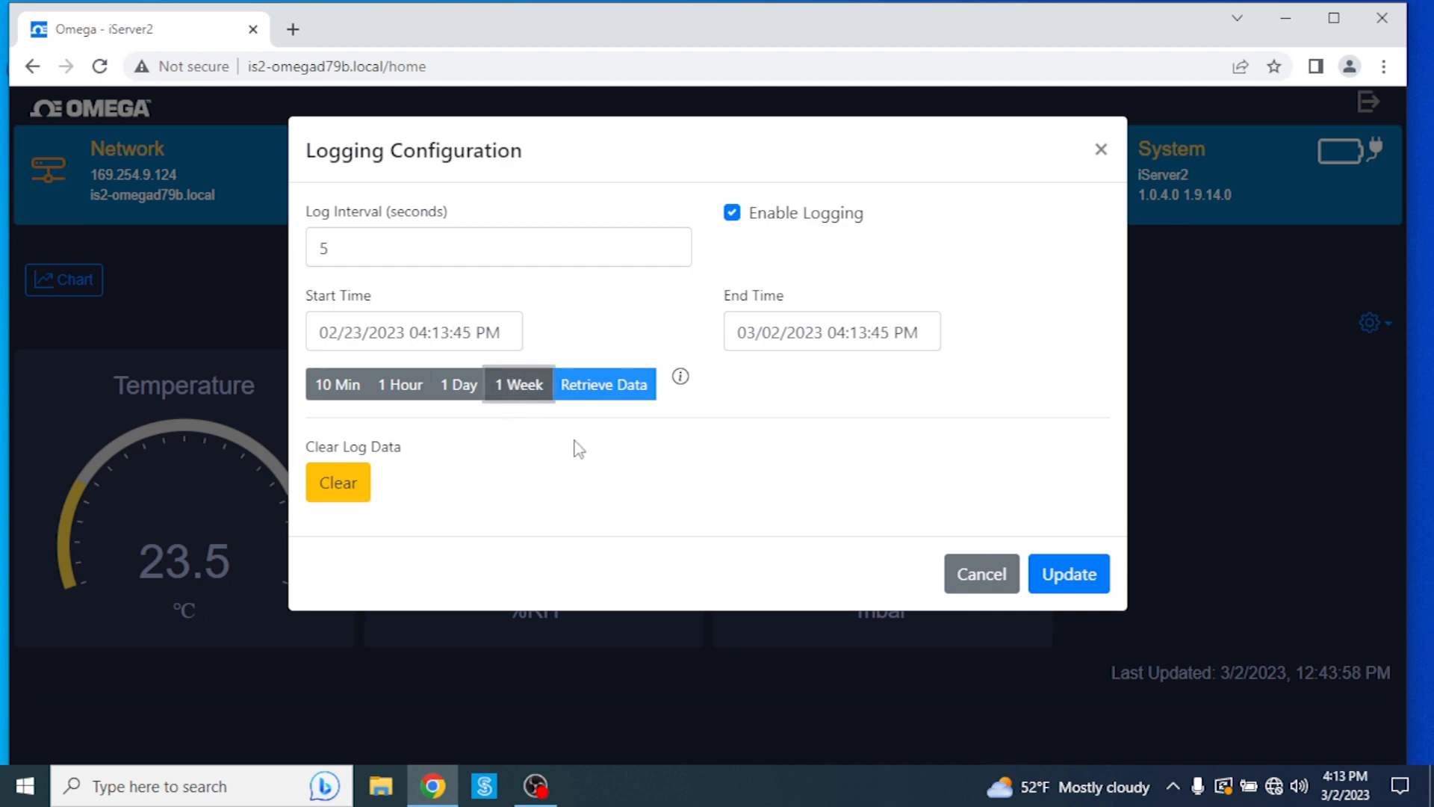
click(602, 399)
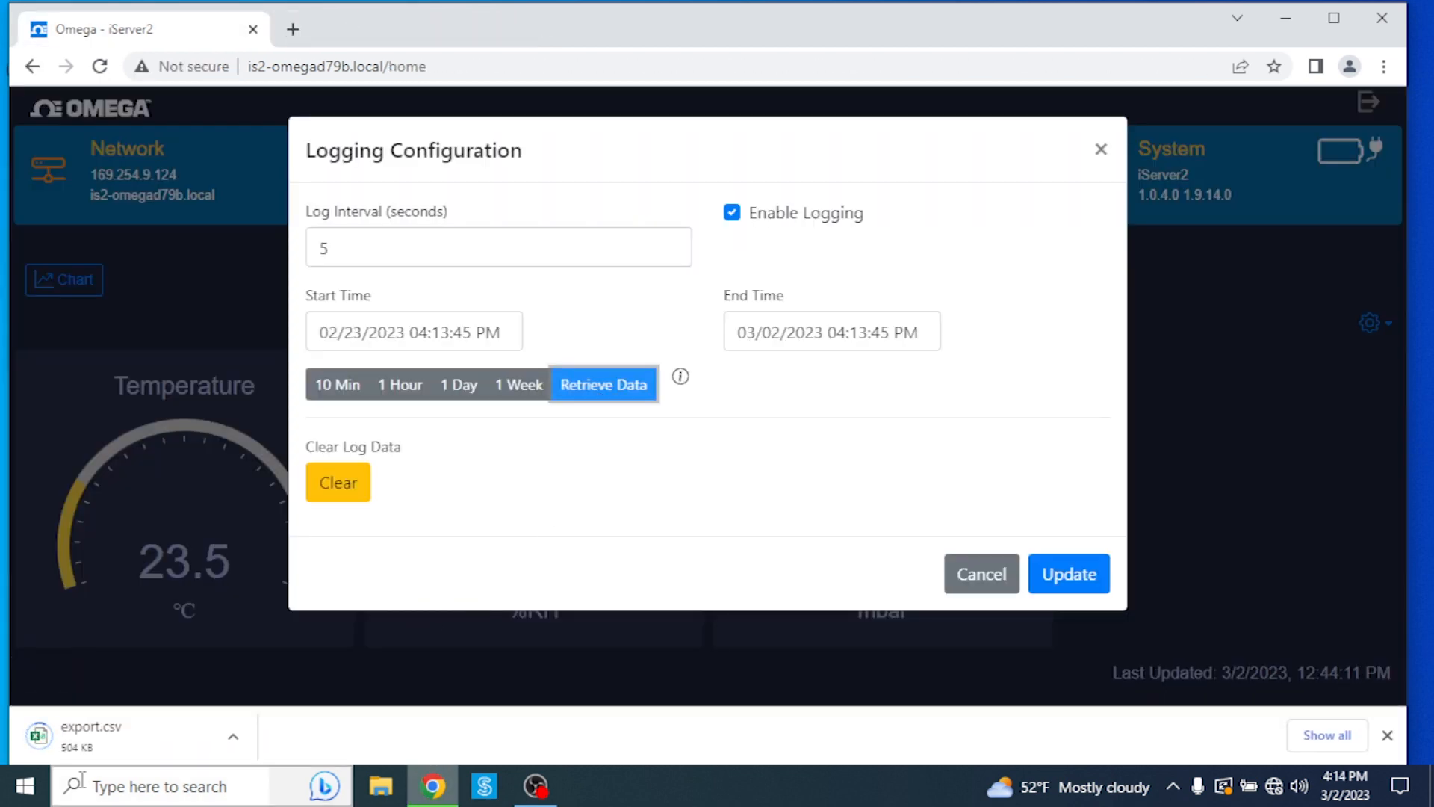
click(232, 737)
click(330, 598)
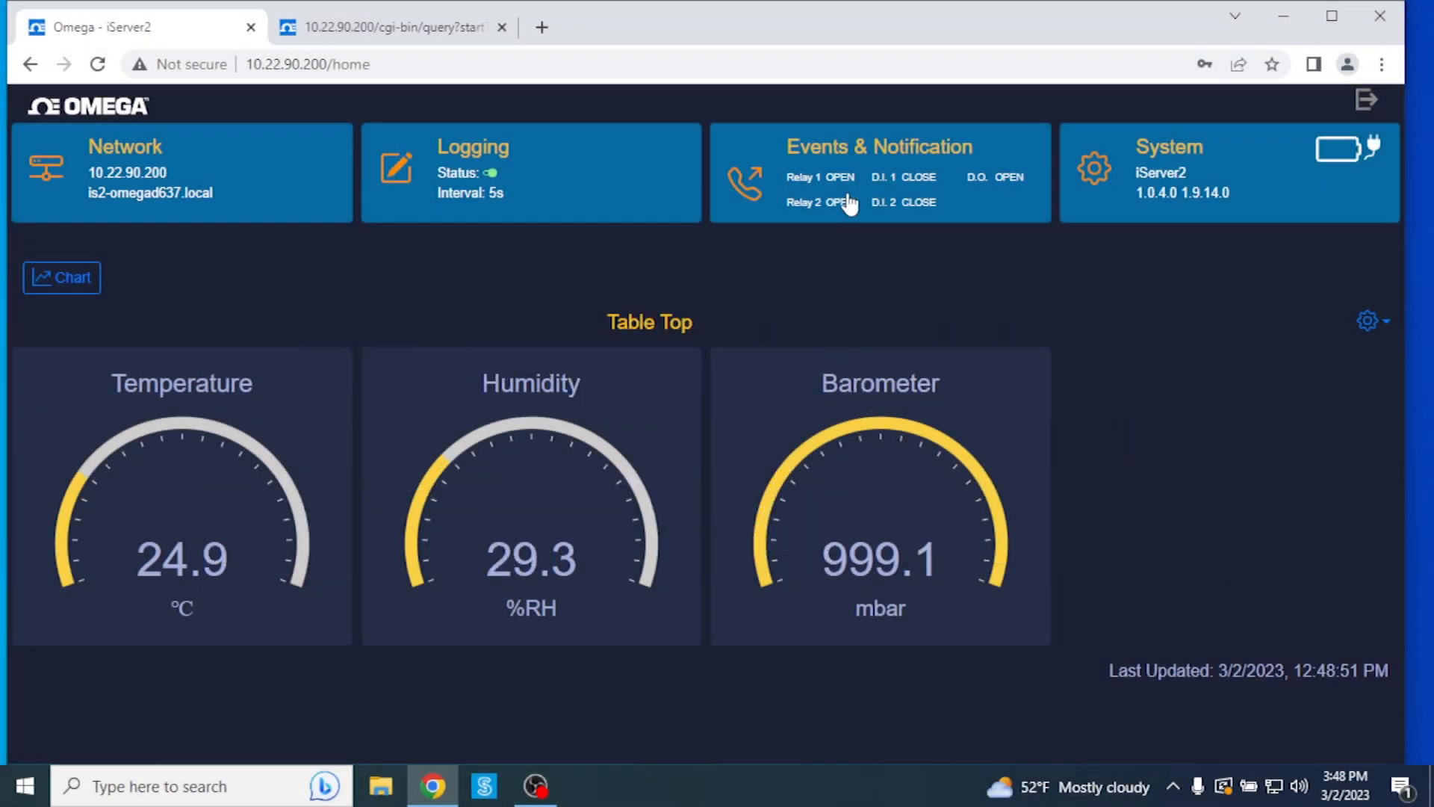
Step: In Events & Notification, switch the buzzer Enabled setting on and back off
click(859, 191)
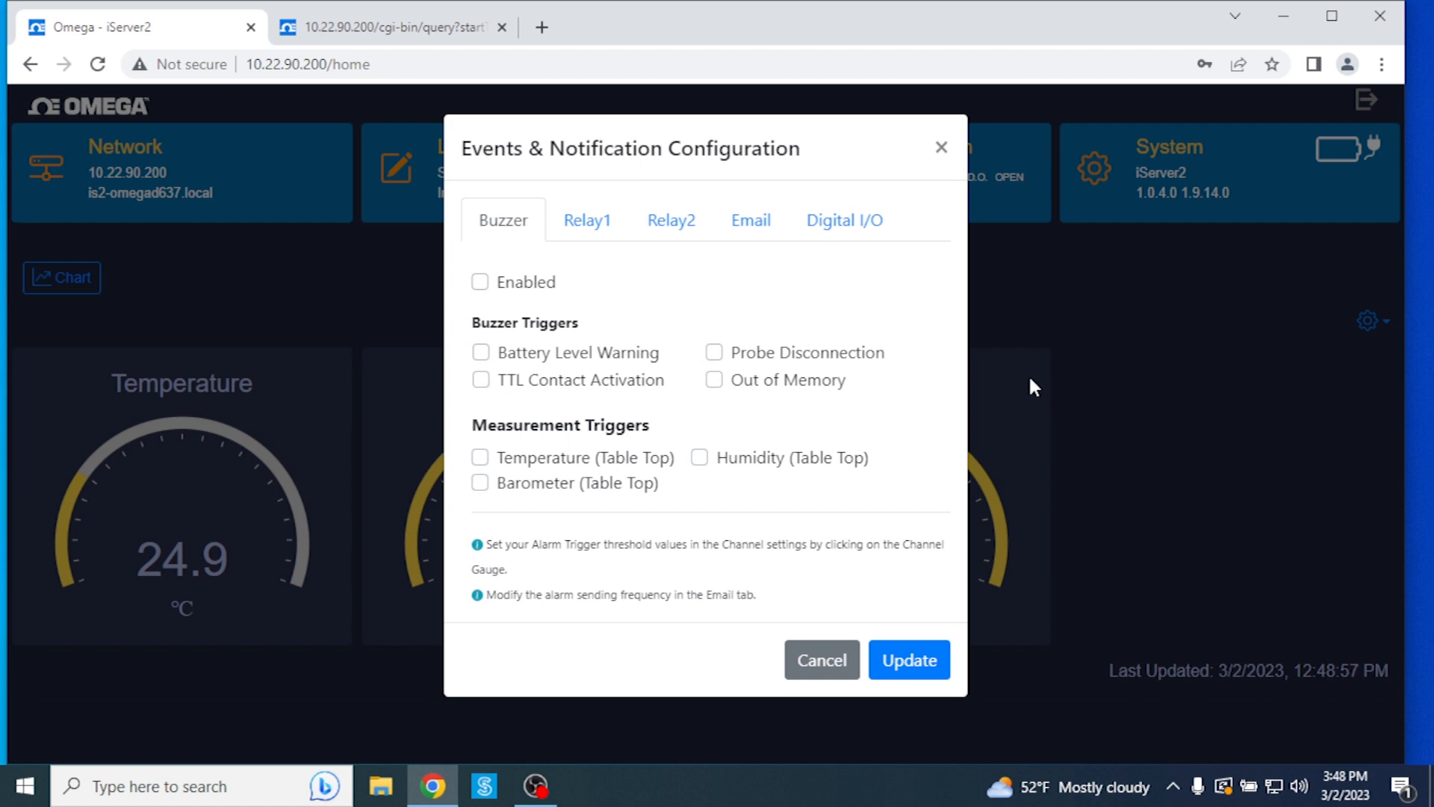
click(480, 283)
click(481, 286)
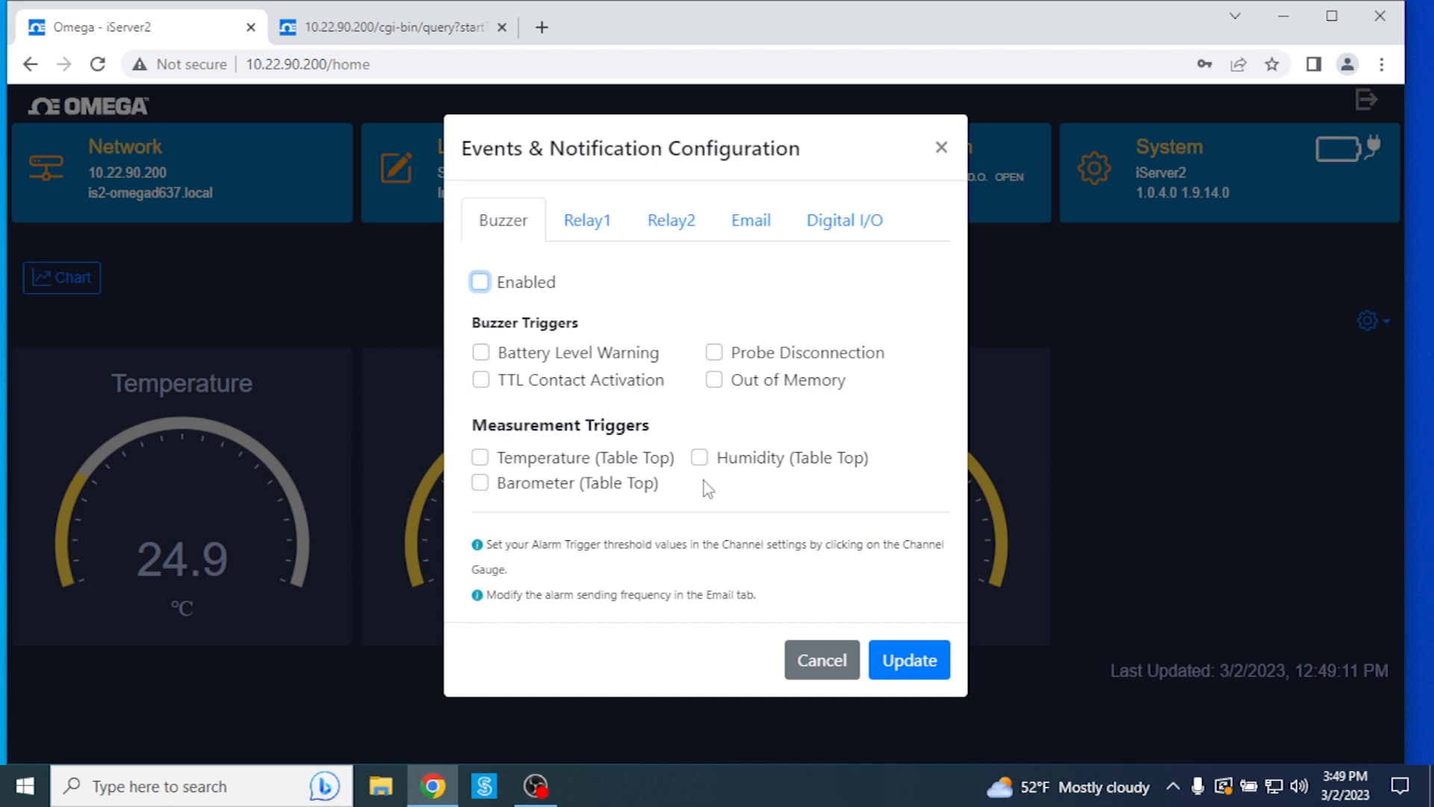
Step: Tick all four buzzer triggers, then untick Out of Memory, Probe Disconnection and TTL Contact Activation
click(482, 352)
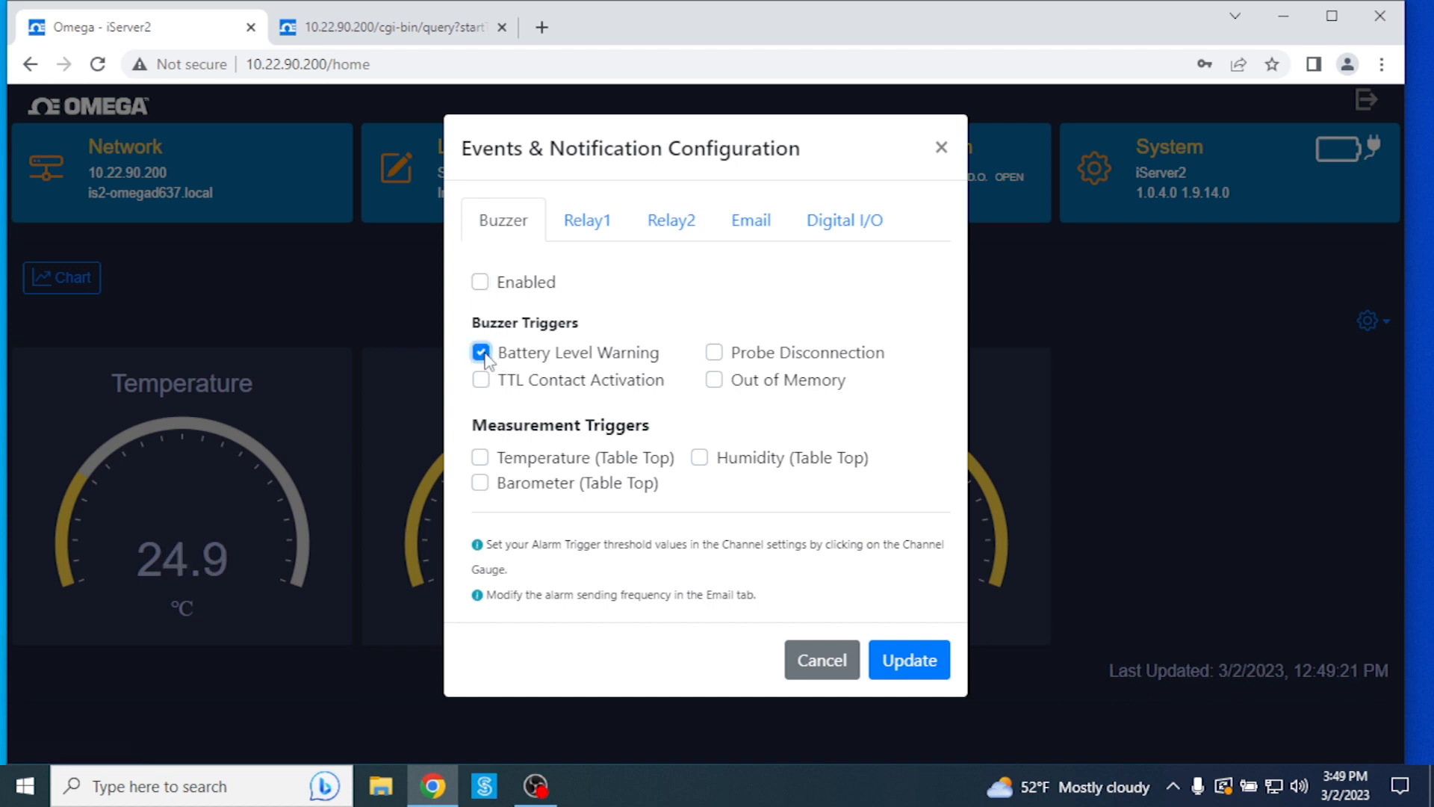
click(482, 380)
click(714, 353)
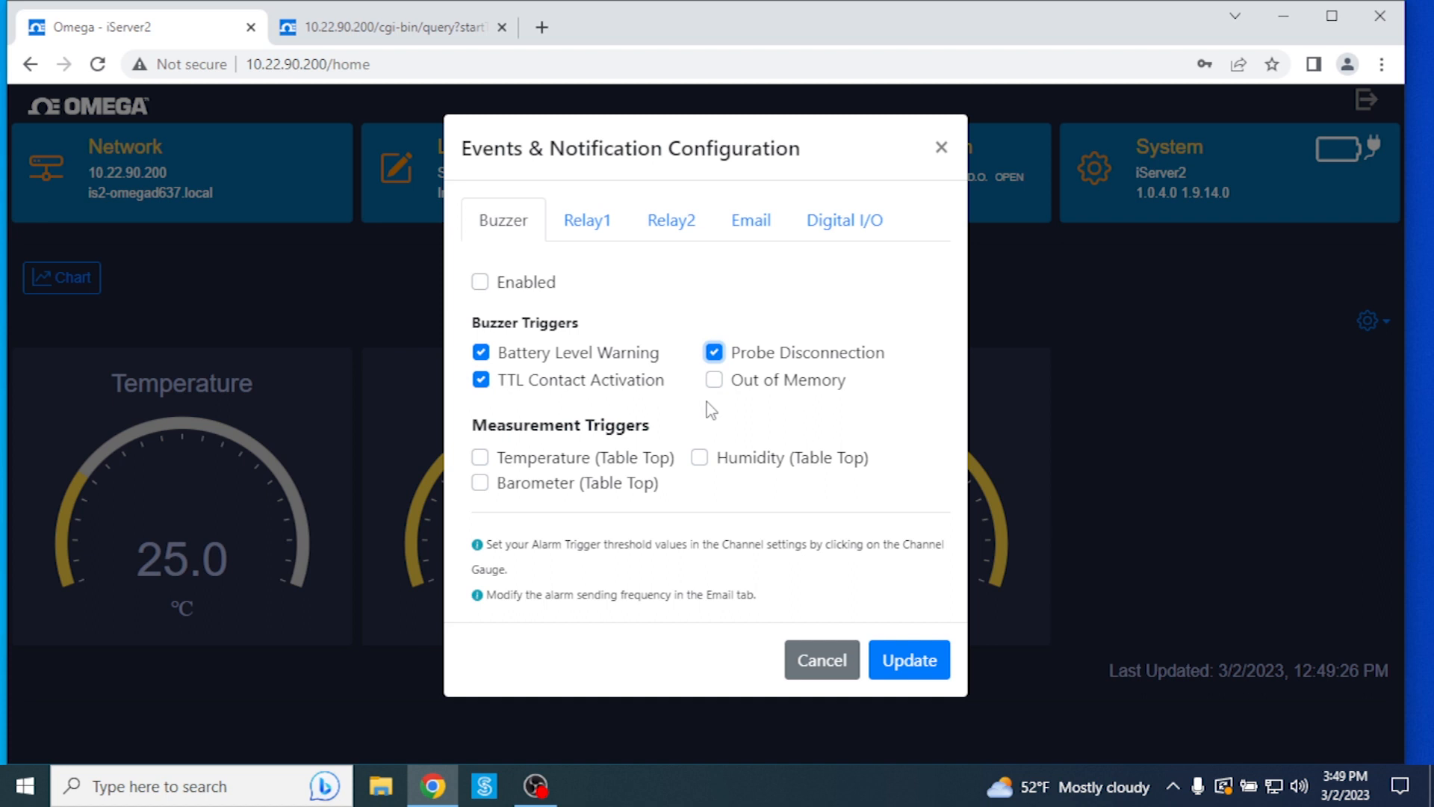
click(715, 381)
click(714, 379)
click(714, 353)
click(481, 380)
Step: Untick Battery Level Warning and review the Relay1 and Relay2 settings
click(481, 352)
click(582, 229)
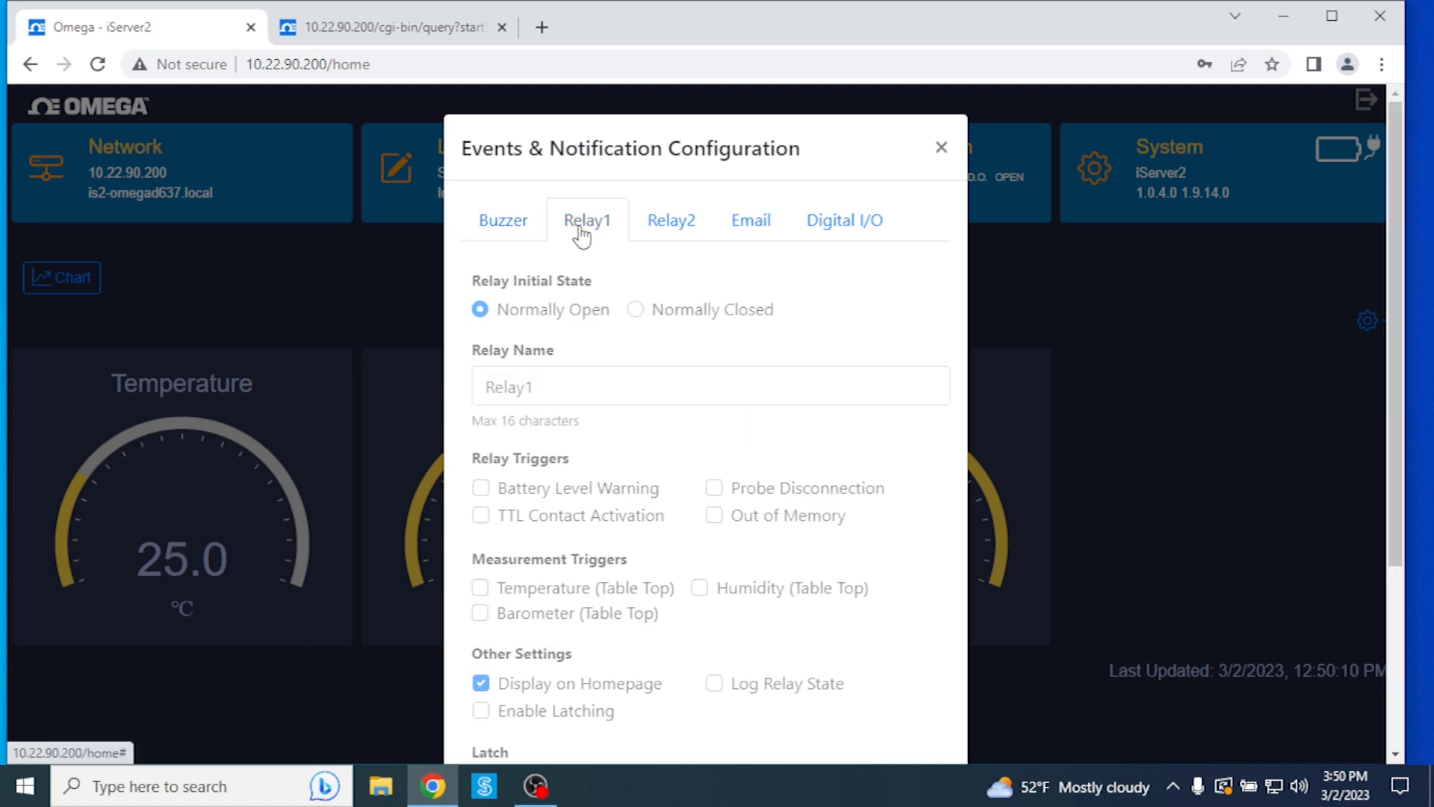
click(680, 228)
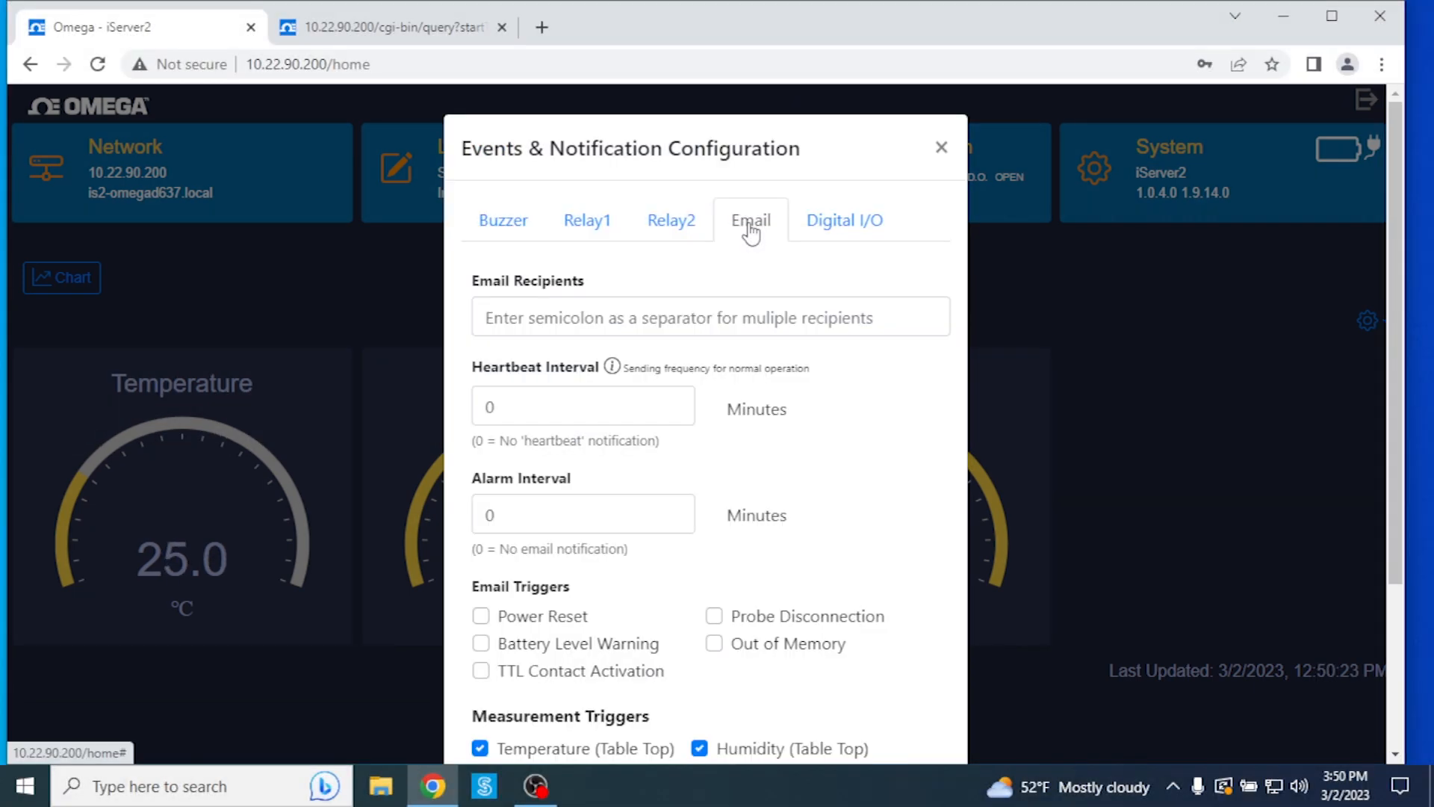
Step: Enter the engineer's e-mail address as the notification recipient
click(863, 311)
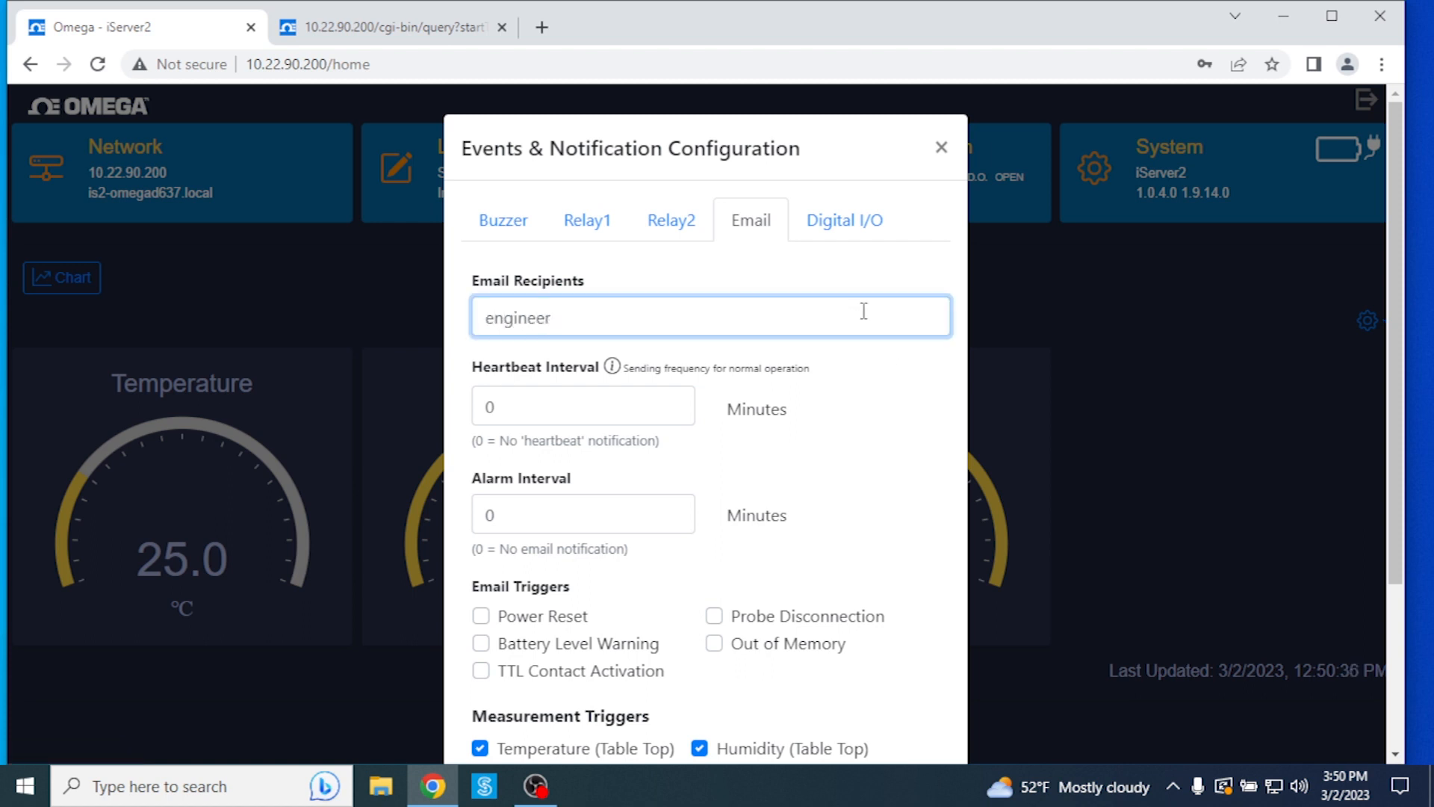
scroll(850, 460, down, 3)
scroll(850, 460, up, 1)
scroll(851, 459, up, 1)
Step: Set both Heartbeat Interval and Alarm Interval to 5 minutes
click(640, 304)
double_click(491, 301)
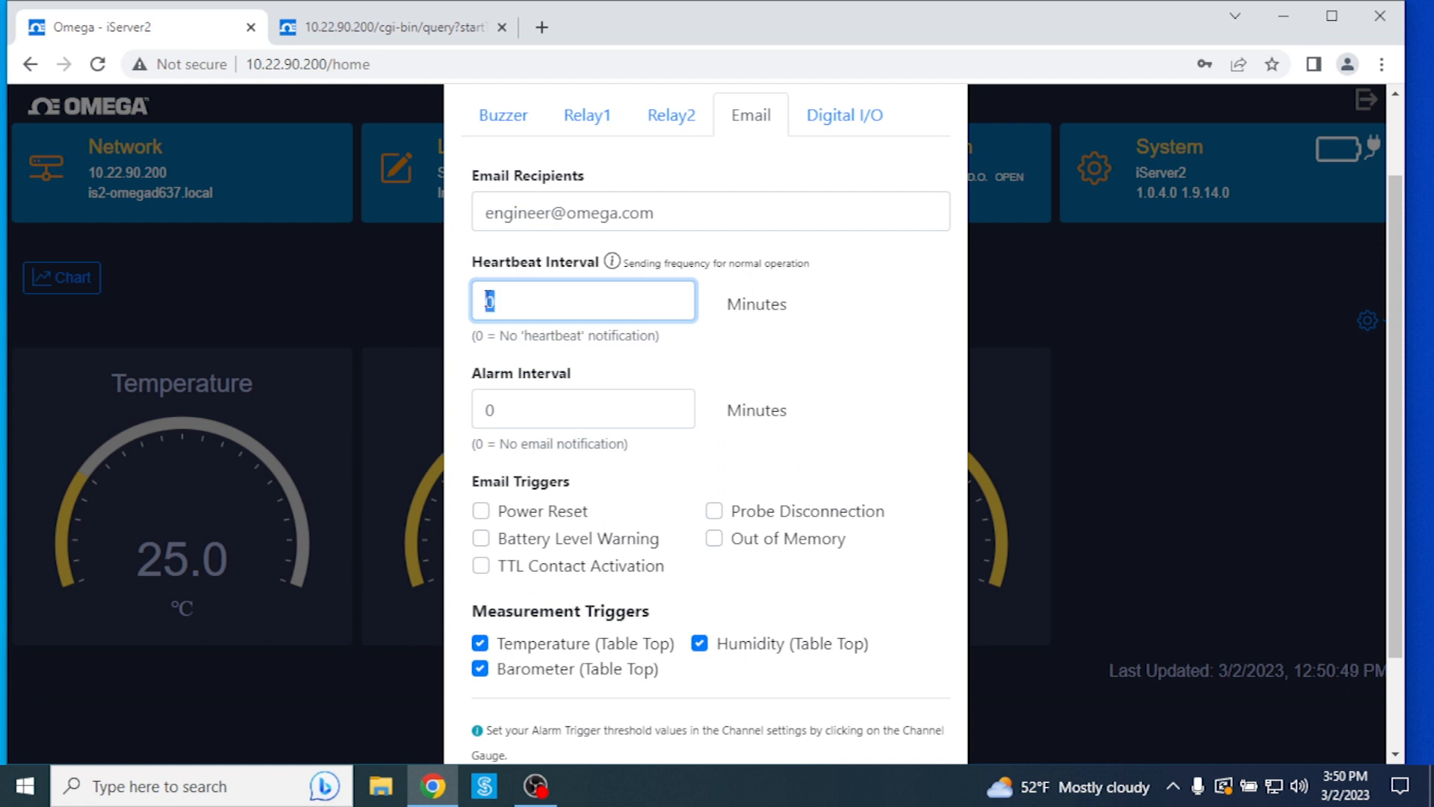
text(5)
click(639, 410)
double_click(490, 409)
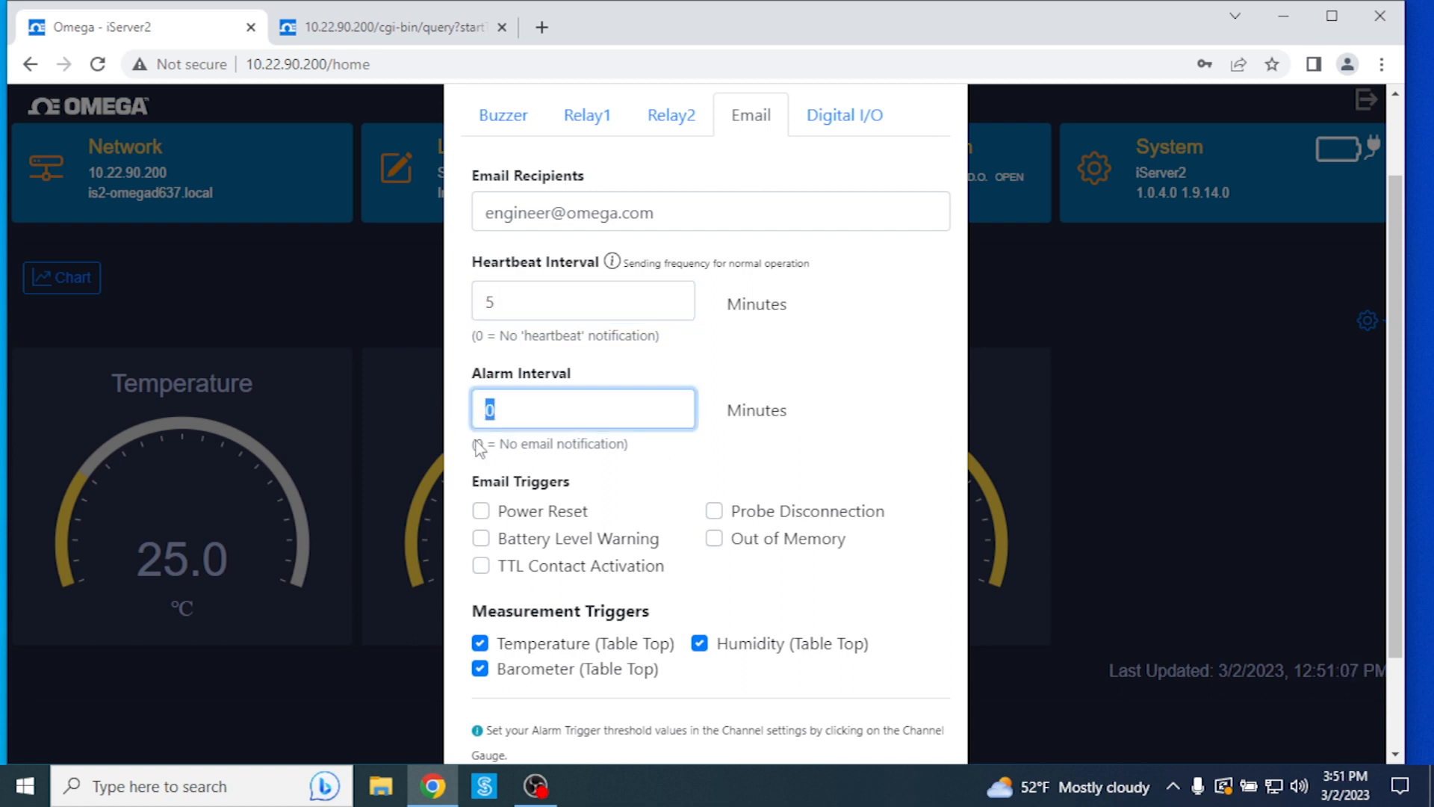
text(5)
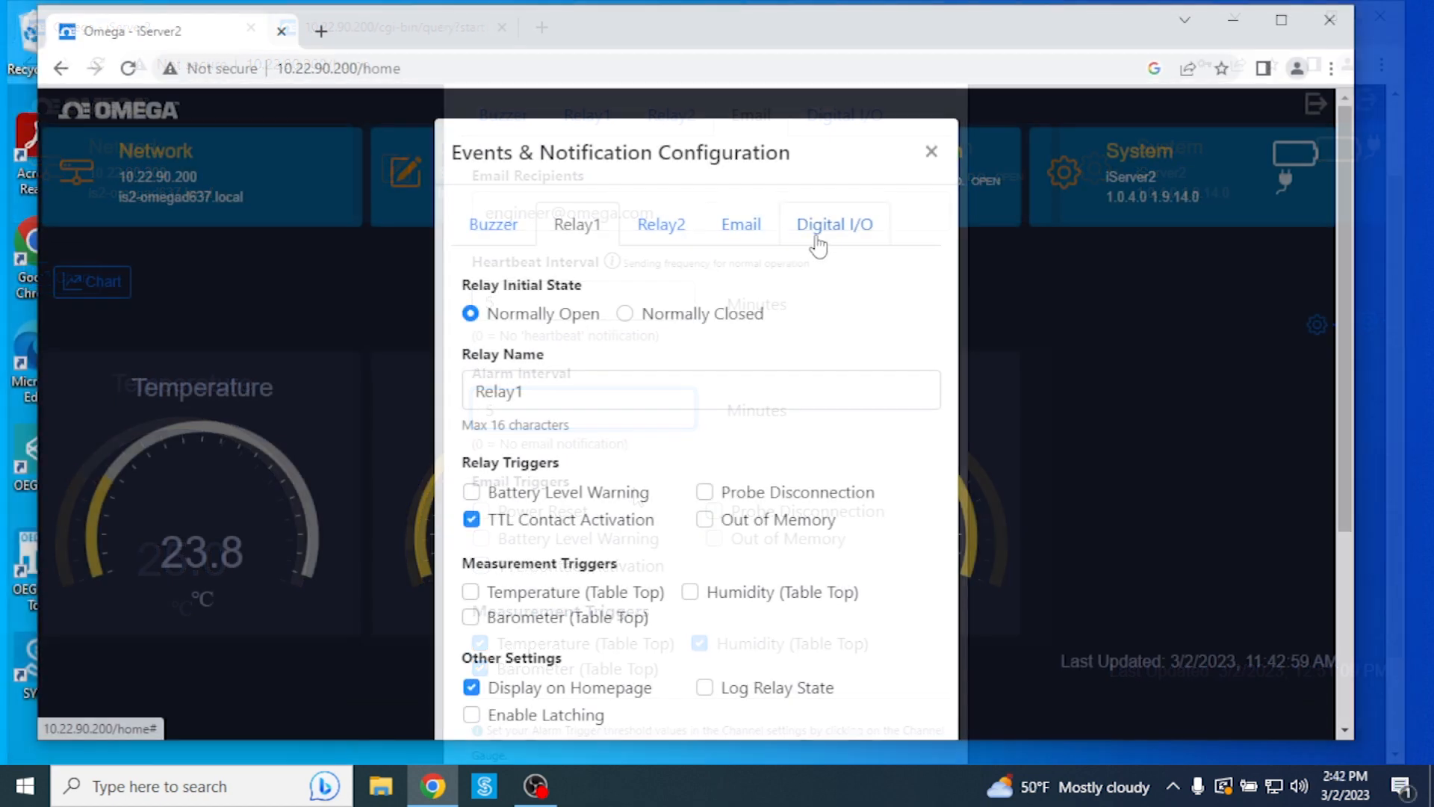
Step: Review the Digital I/O tab's Digital Input 1/2 and Digital Output settings
click(814, 228)
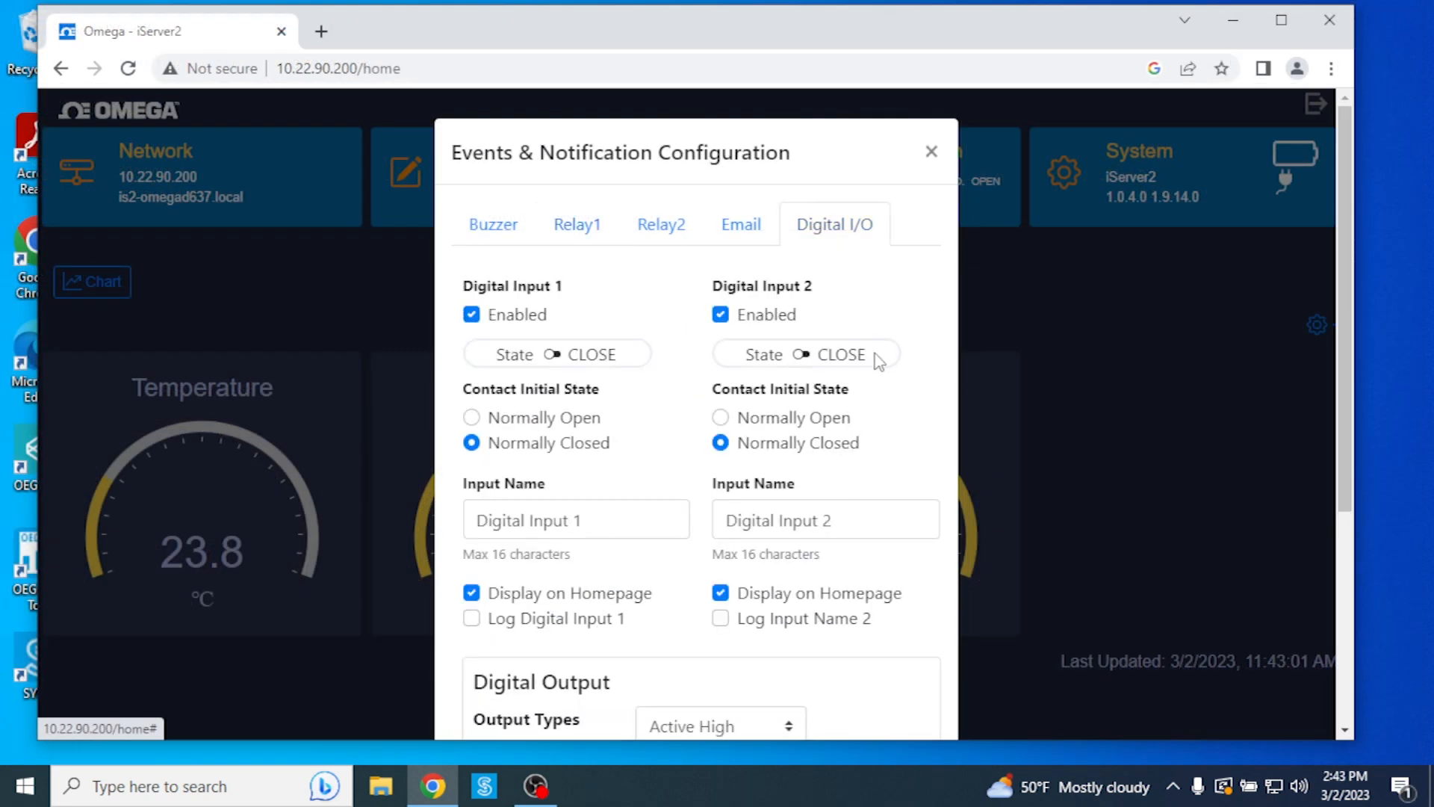
scroll(876, 353, down, 3)
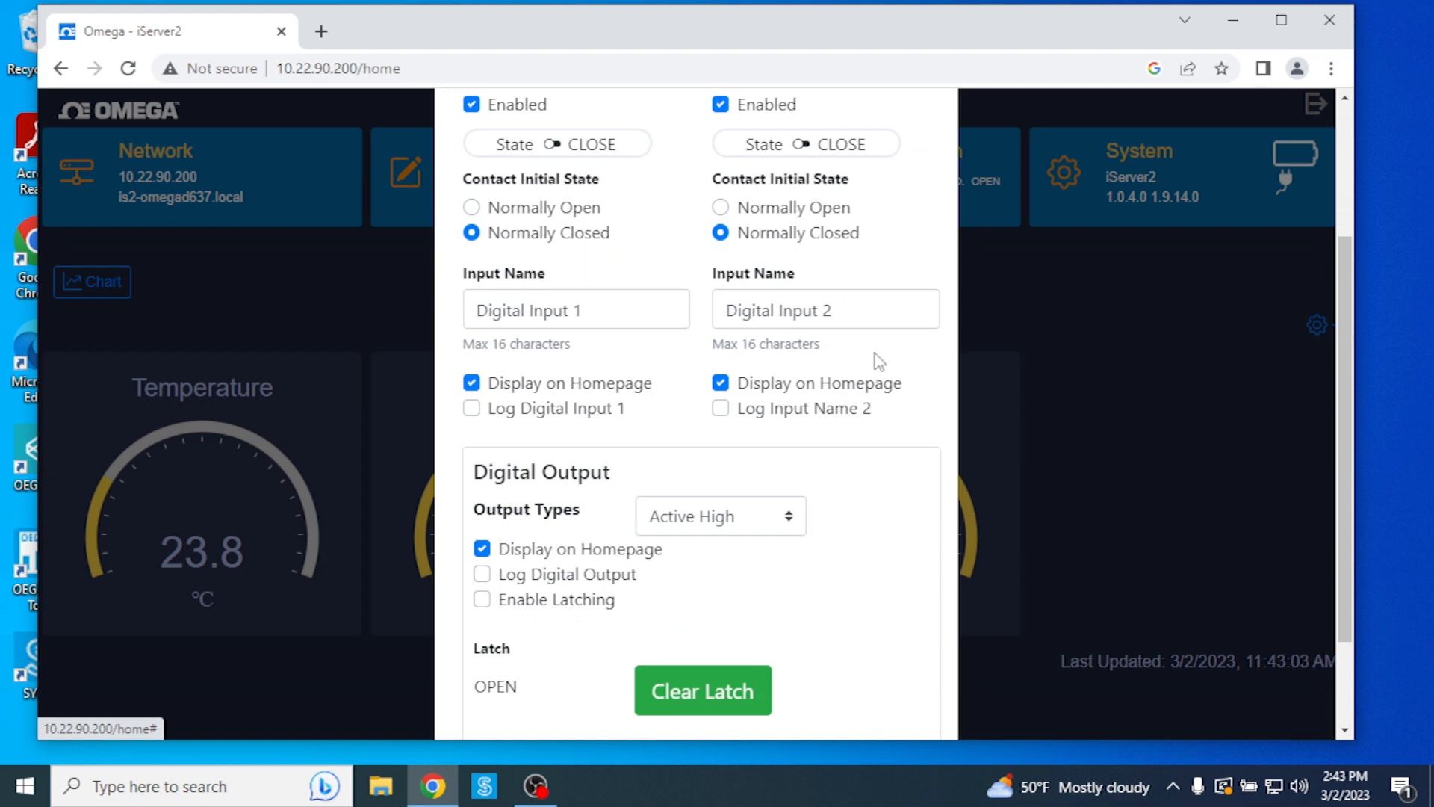
scroll(879, 362, up, 3)
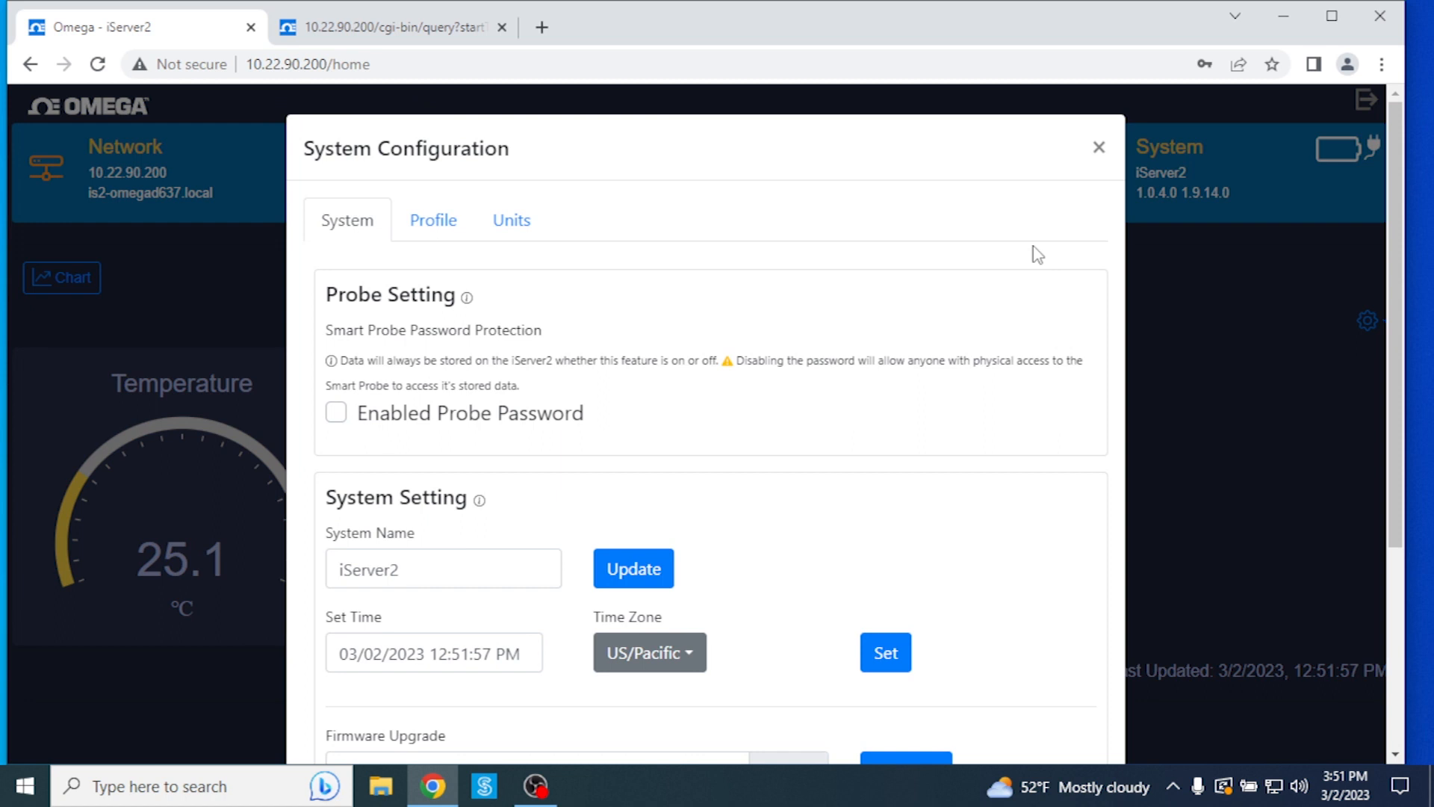
Step: Scroll through the System tab, then review the Profile password and Units display settings
scroll(860, 307, down, 2)
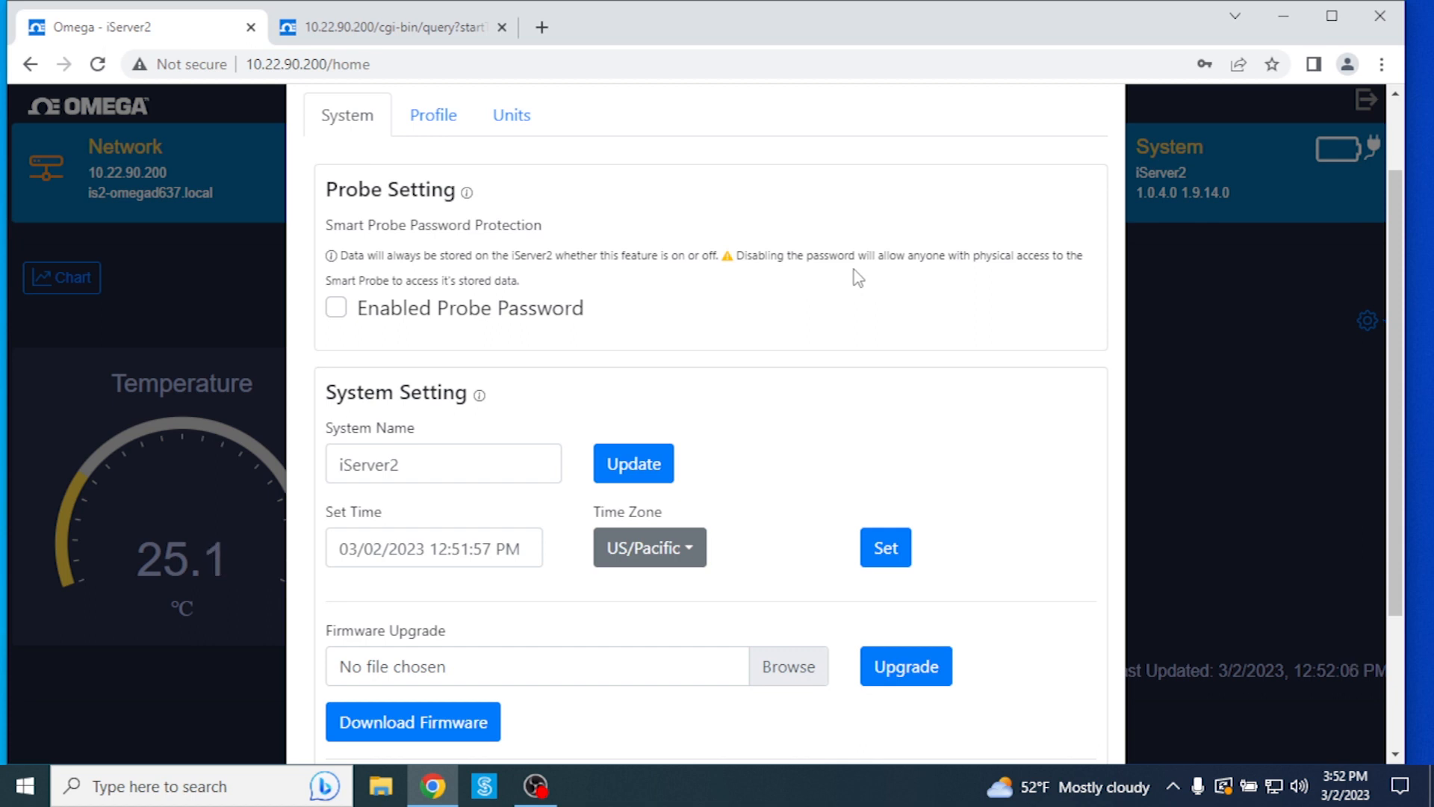
scroll(620, 621, down, 1)
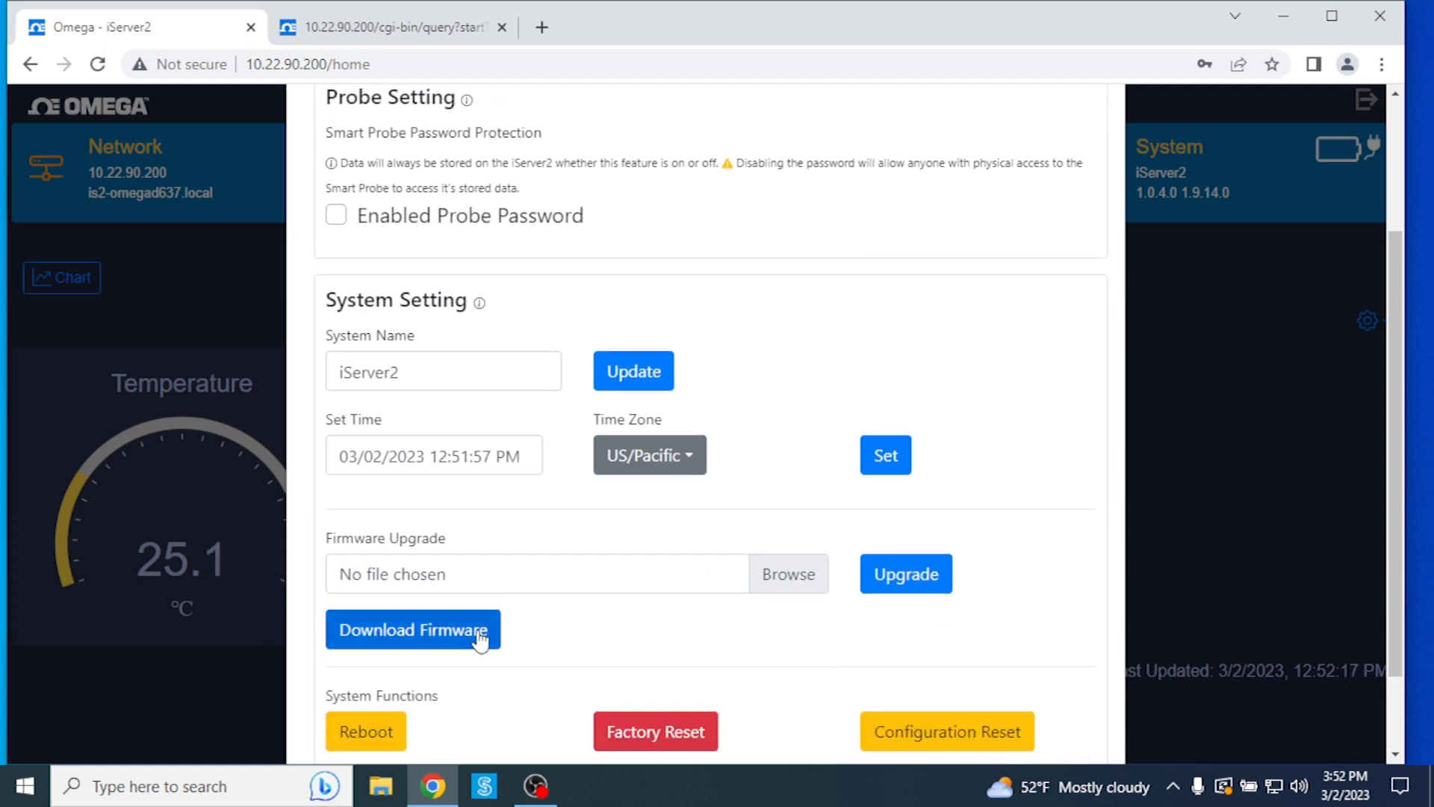
scroll(763, 419, down, 1)
scroll(764, 419, up, 3)
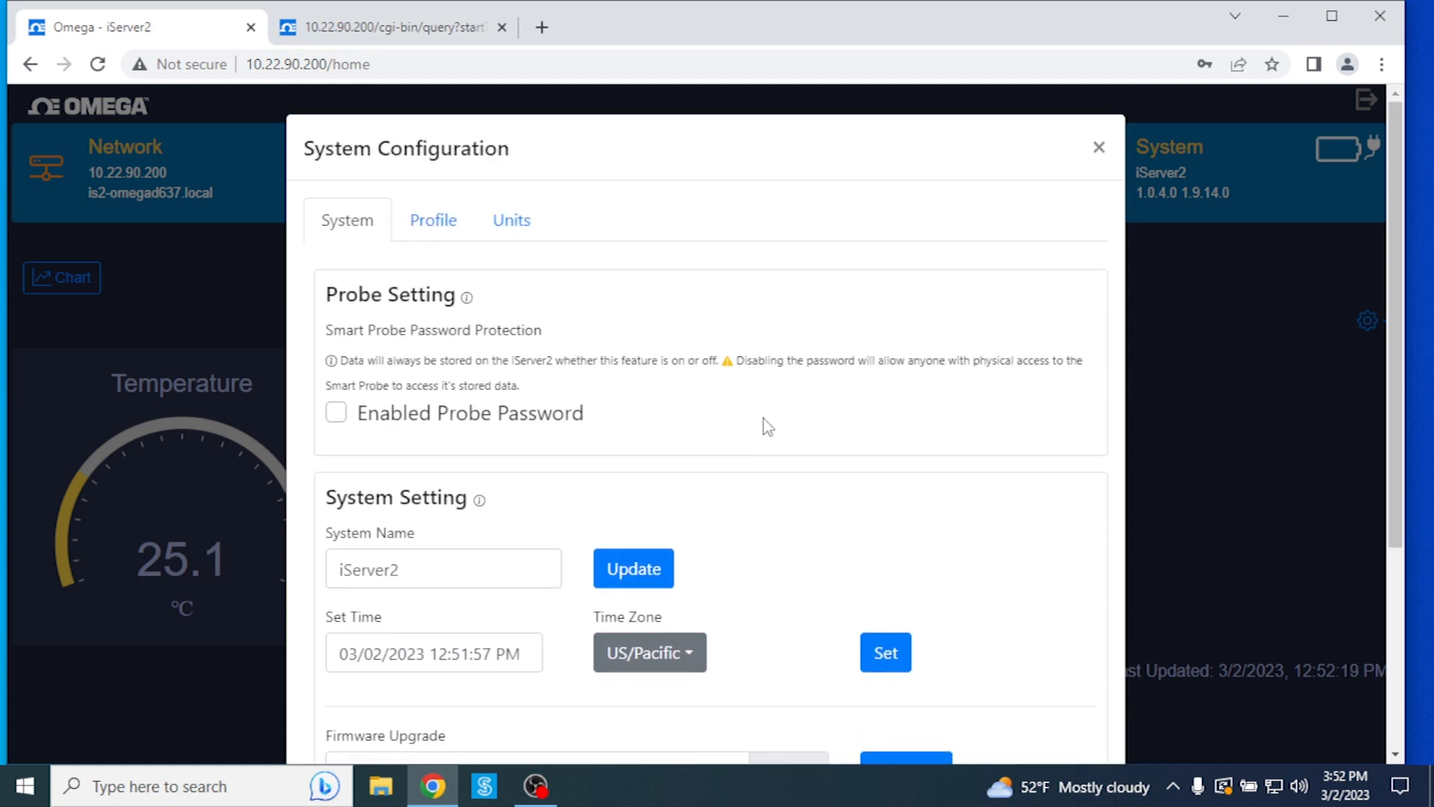
click(435, 220)
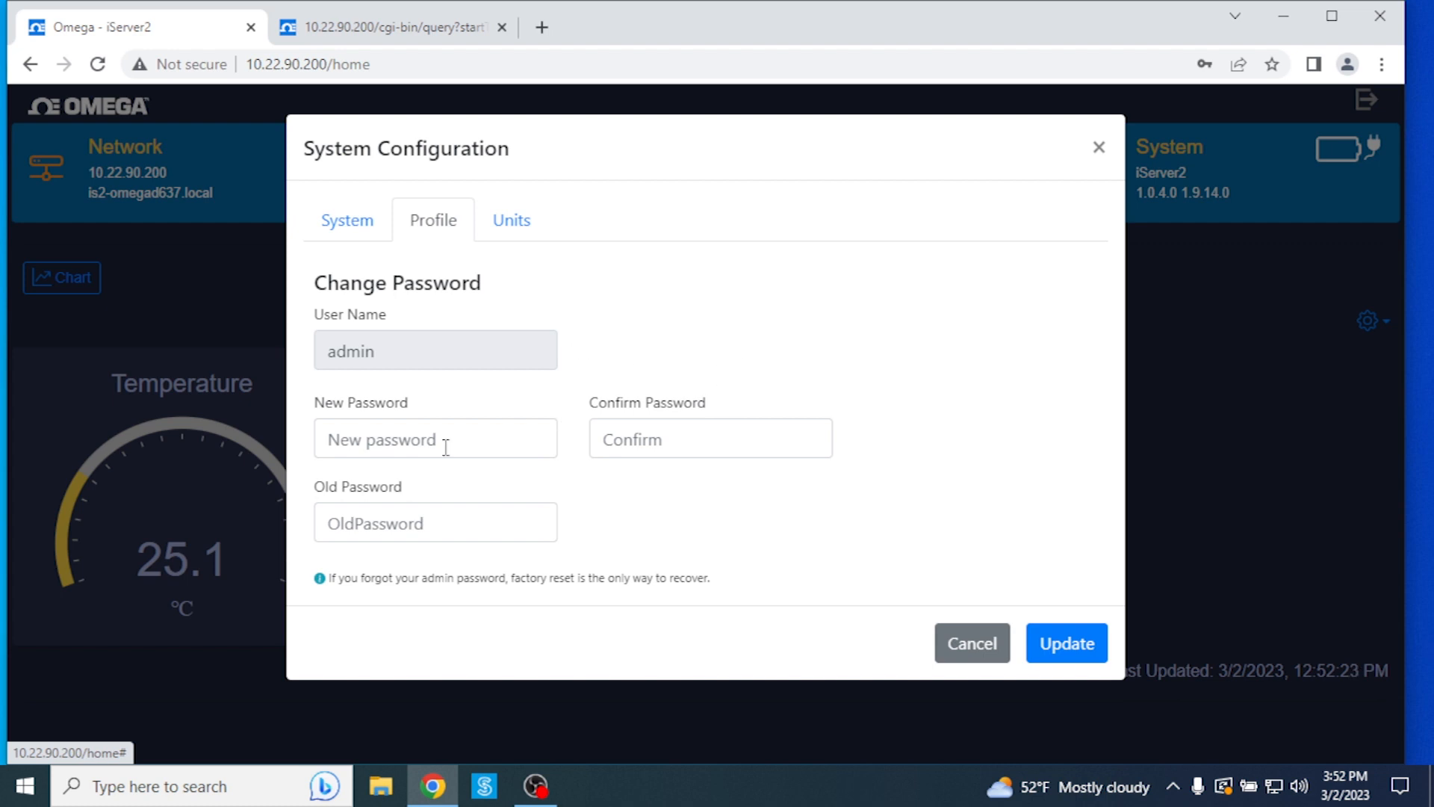
click(514, 221)
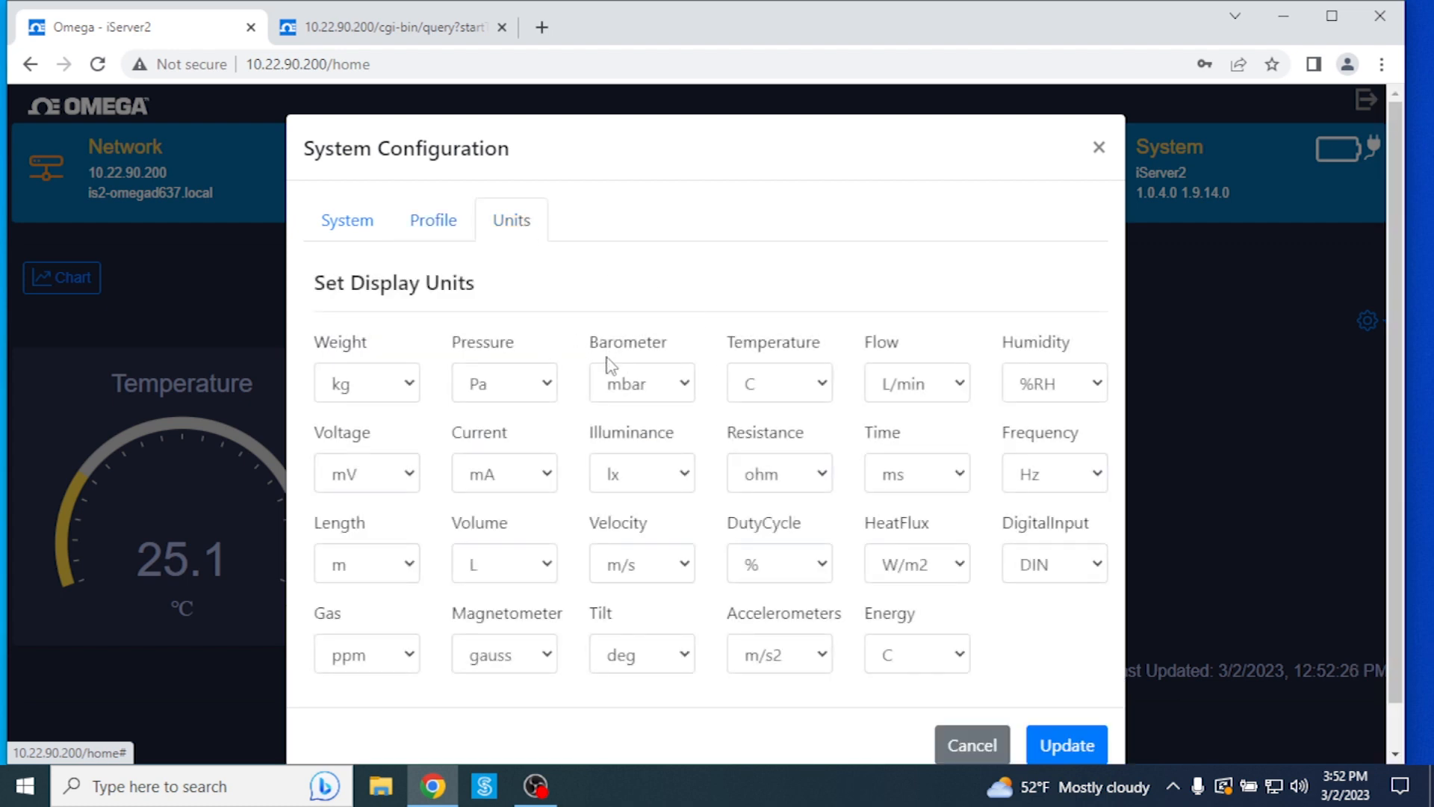
scroll(609, 364, down, 1)
scroll(611, 366, up, 1)
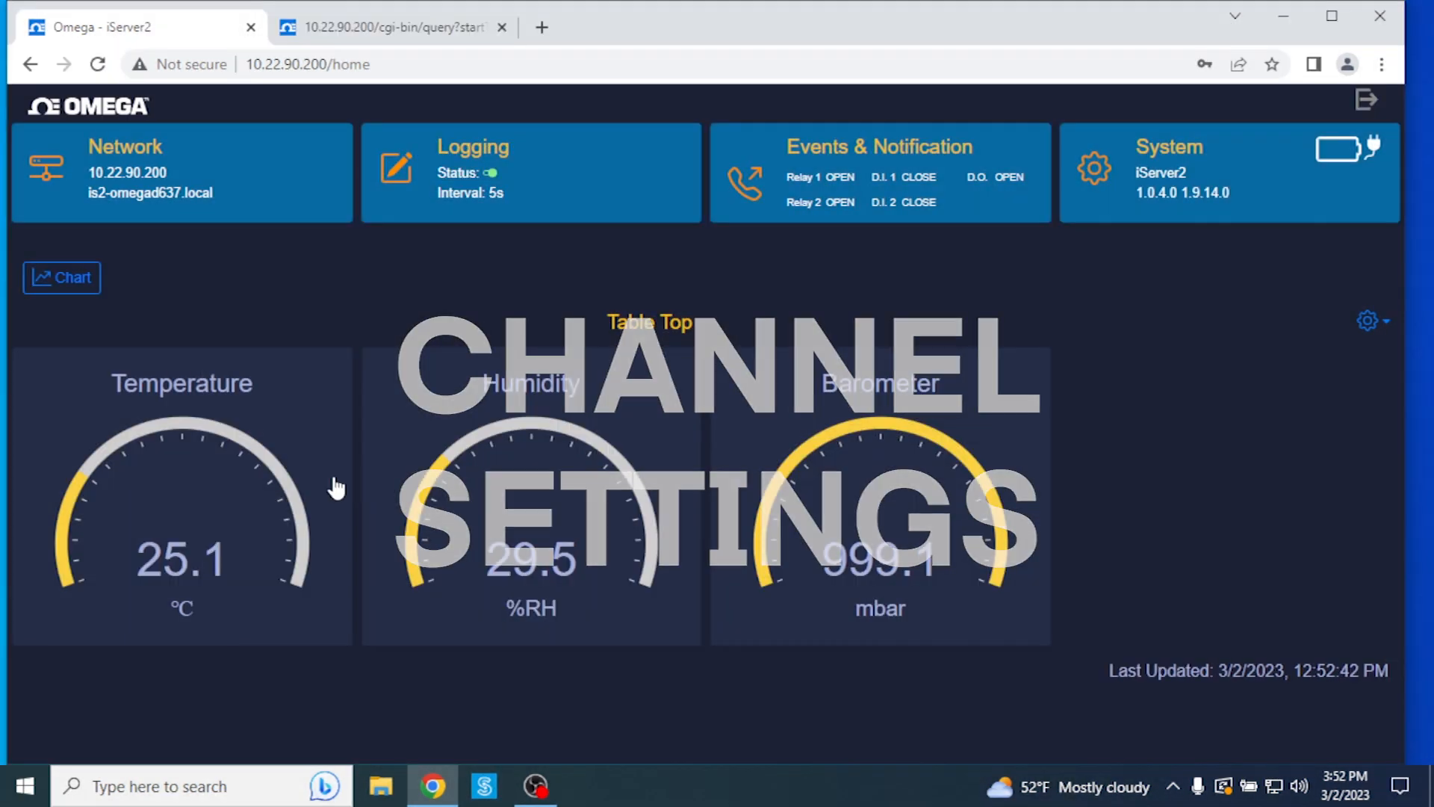
click(248, 451)
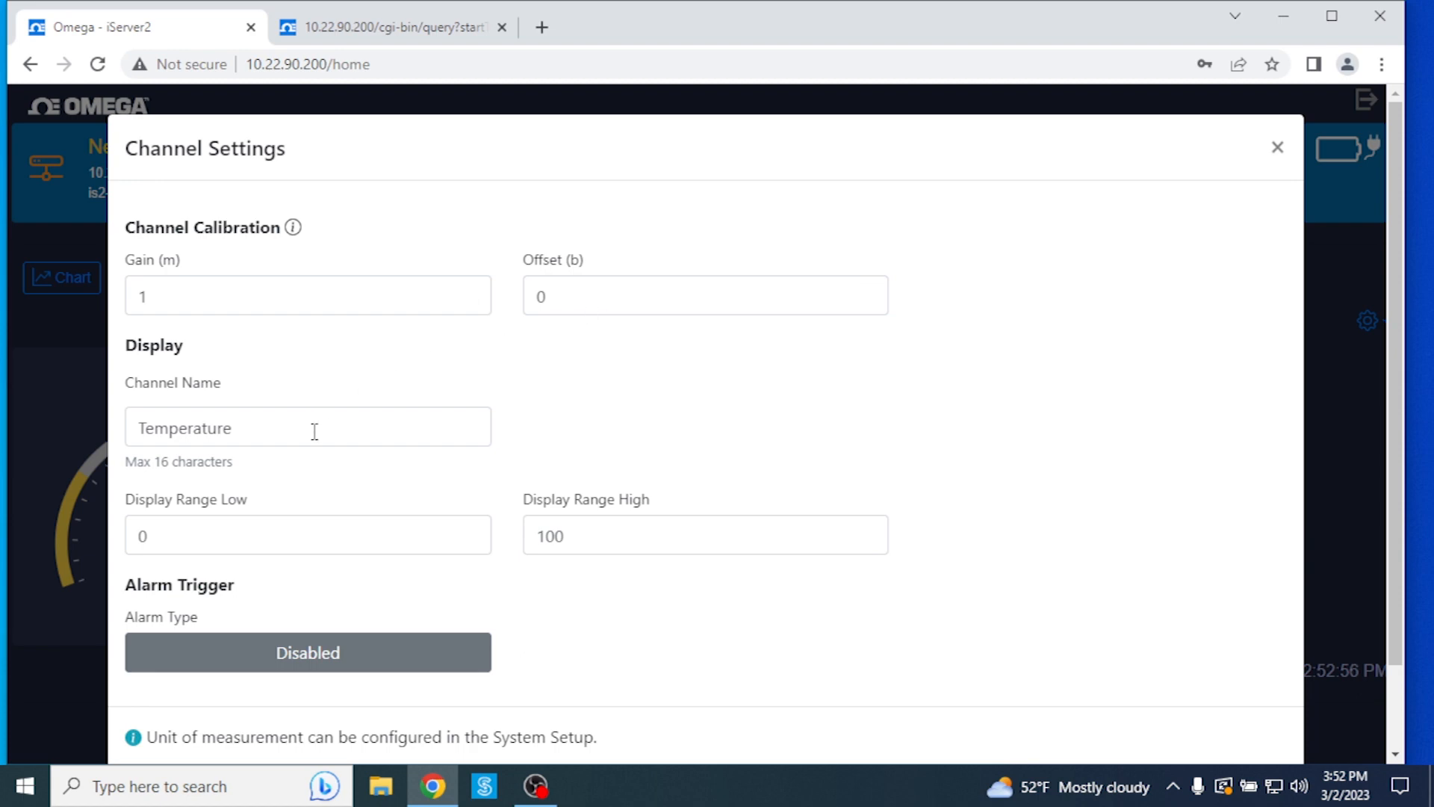
scroll(339, 436, down, 3)
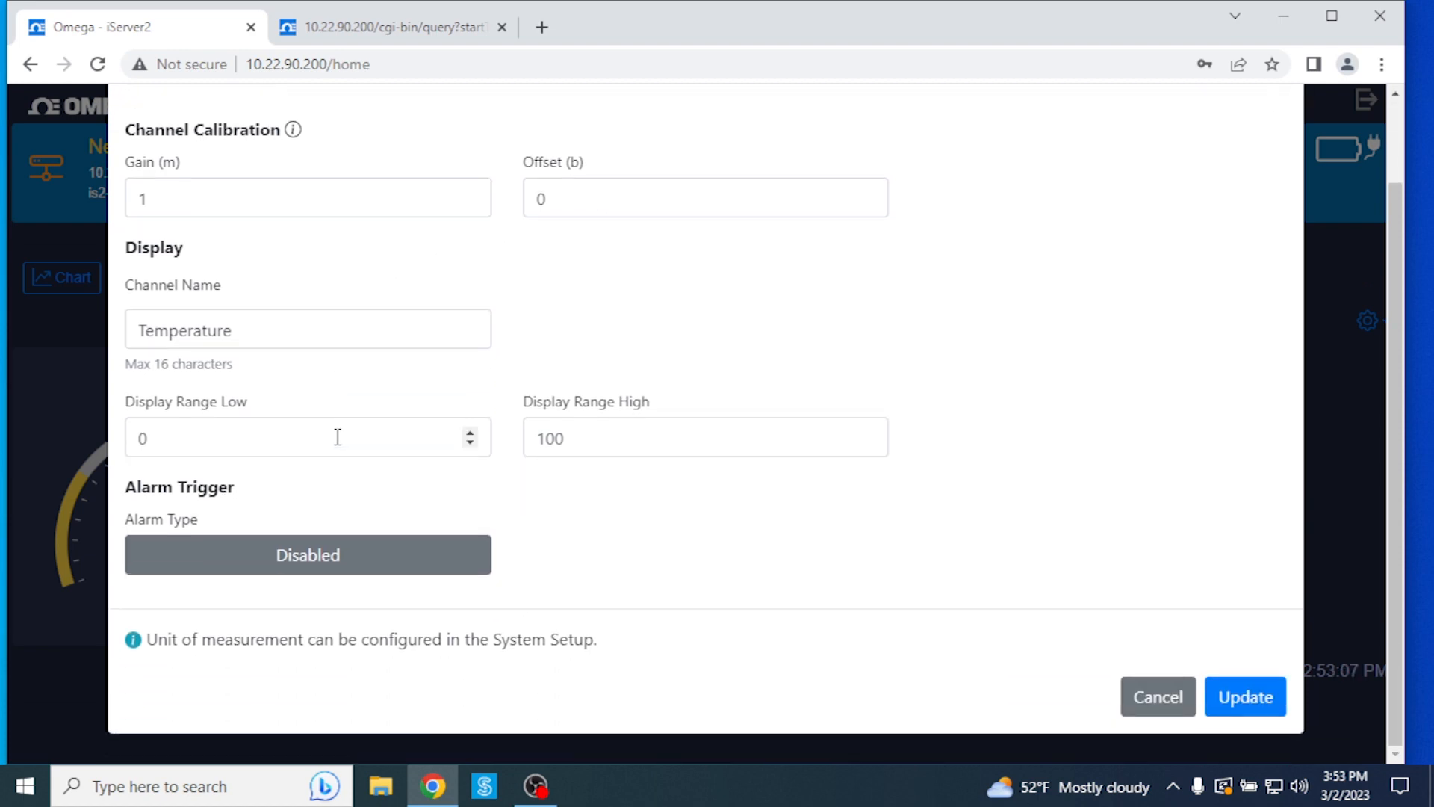
click(1156, 695)
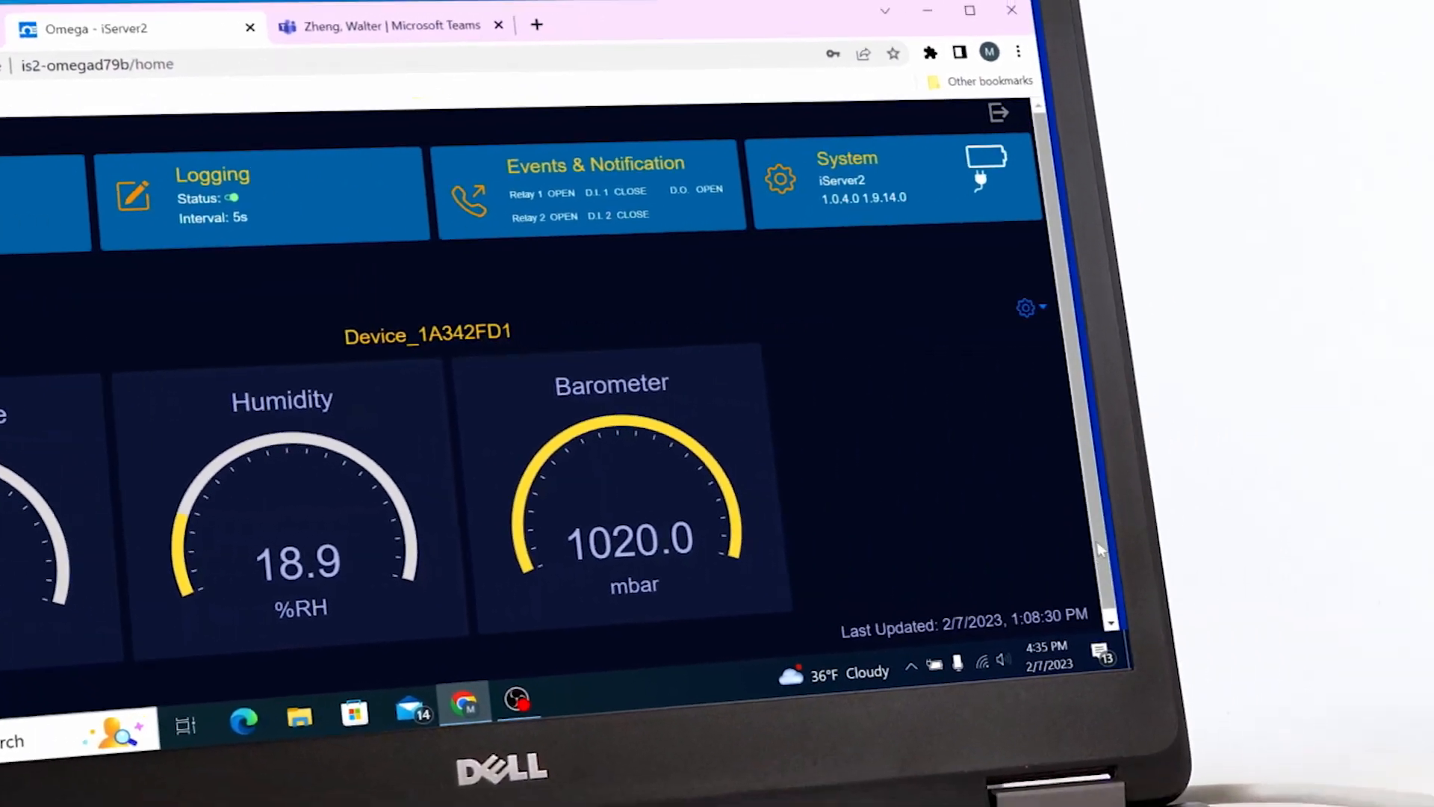